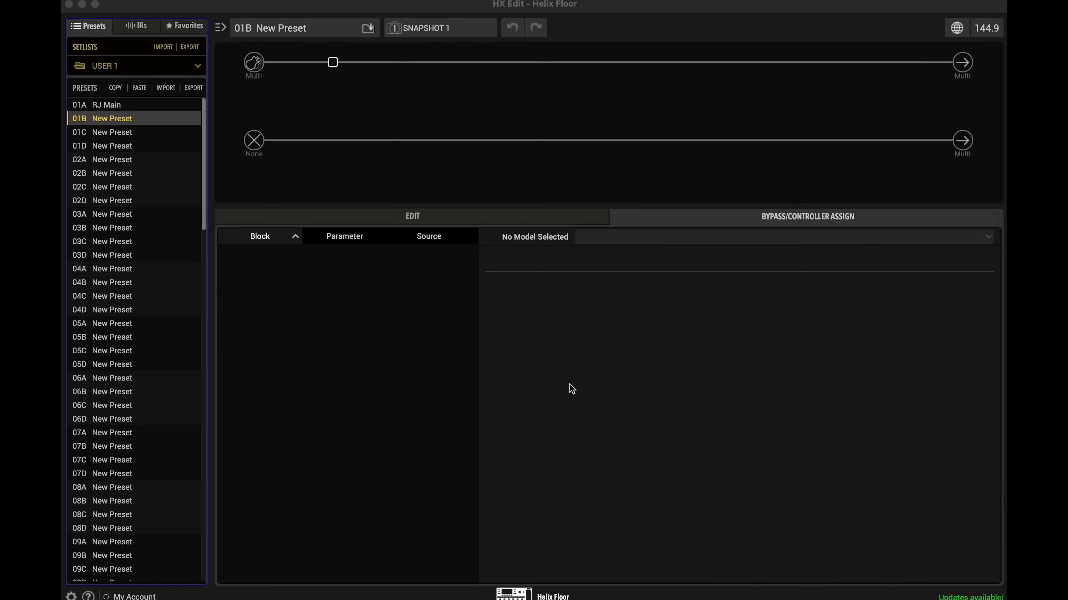
Step: Add a Matchstick Ch1 guitar amp block in the middle of the upper signal path
{"action": "left_click", "coordinate": [550, 65]}
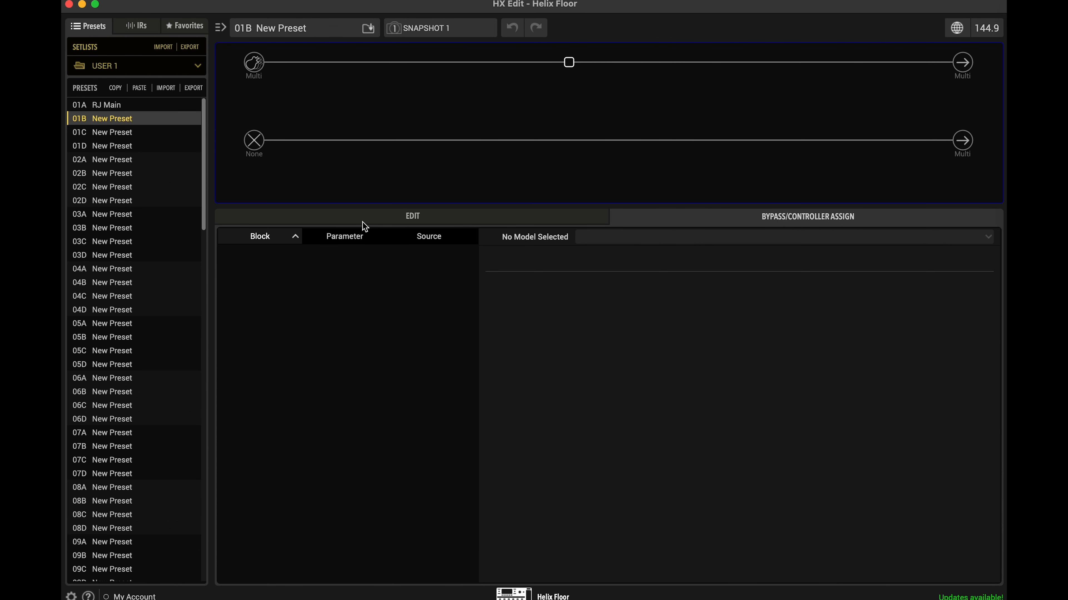
{"action": "left_click", "coordinate": [569, 63]}
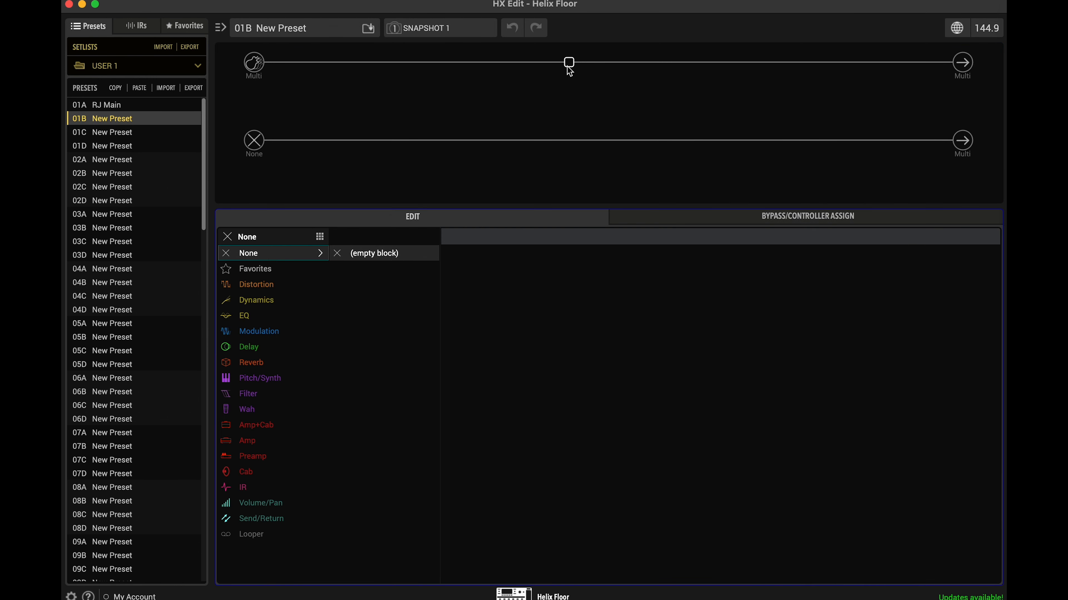
{"action": "mouse_move", "coordinate": [264, 445]}
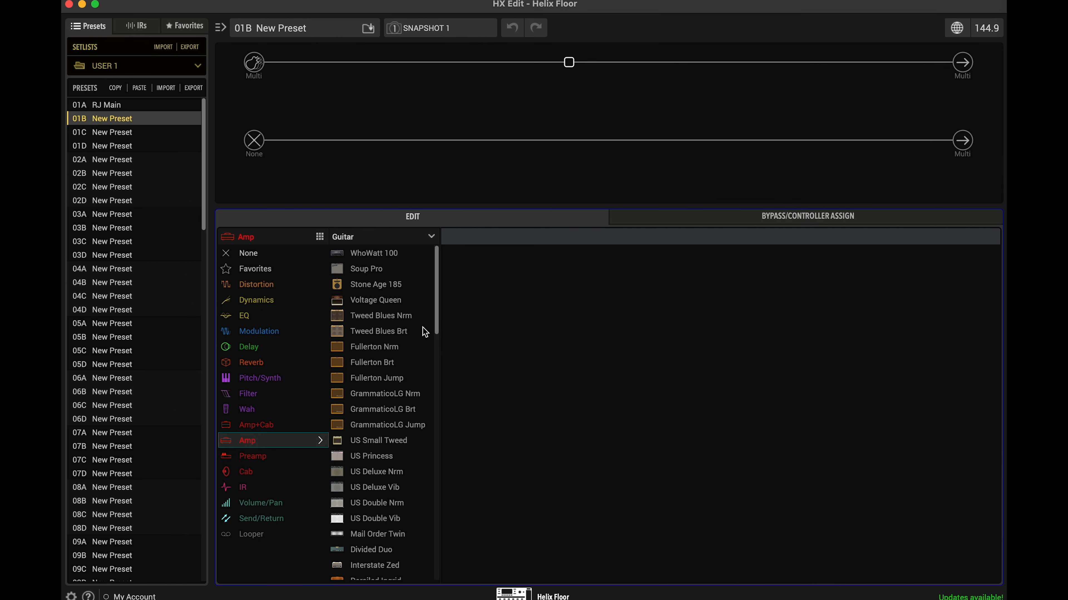
{"action": "scroll", "coordinate": [387, 428], "scroll_direction": "down", "scroll_amount": 10}
{"action": "scroll", "coordinate": [392, 349], "scroll_direction": "up", "scroll_amount": 10}
{"action": "left_click_drag", "start_coordinate": [439, 314], "coordinate": [437, 398]}
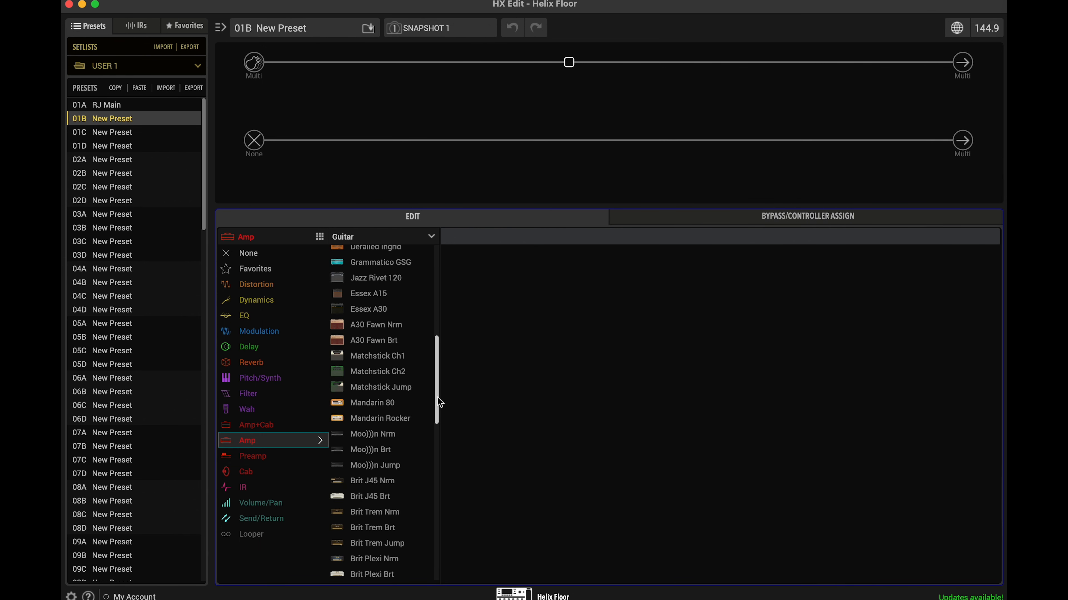
{"action": "left_click", "coordinate": [394, 362]}
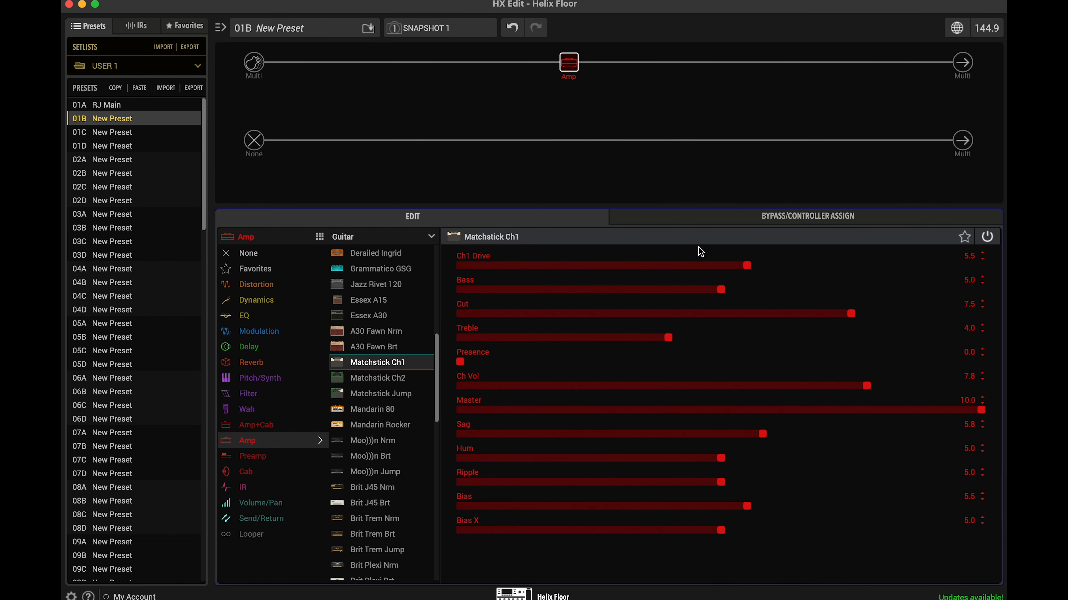
Step: Set the Matchstick amp's Ch1 Drive to 0.8 and its Ch Vol to 6.1
{"action": "left_click_drag", "start_coordinate": [709, 268], "coordinate": [598, 272]}
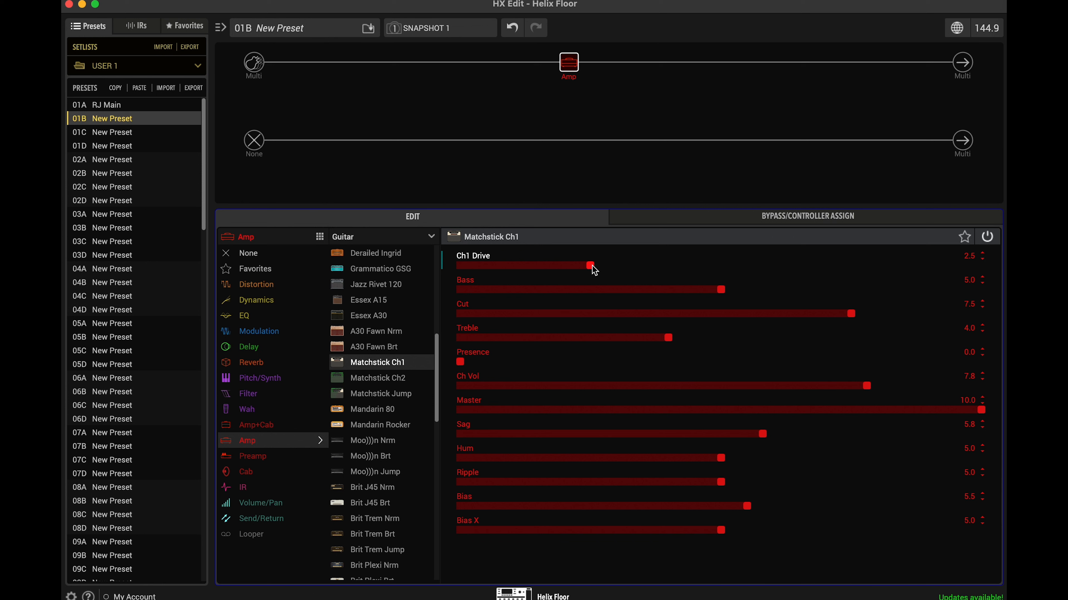
{"action": "left_click_drag", "start_coordinate": [593, 270], "coordinate": [502, 286]}
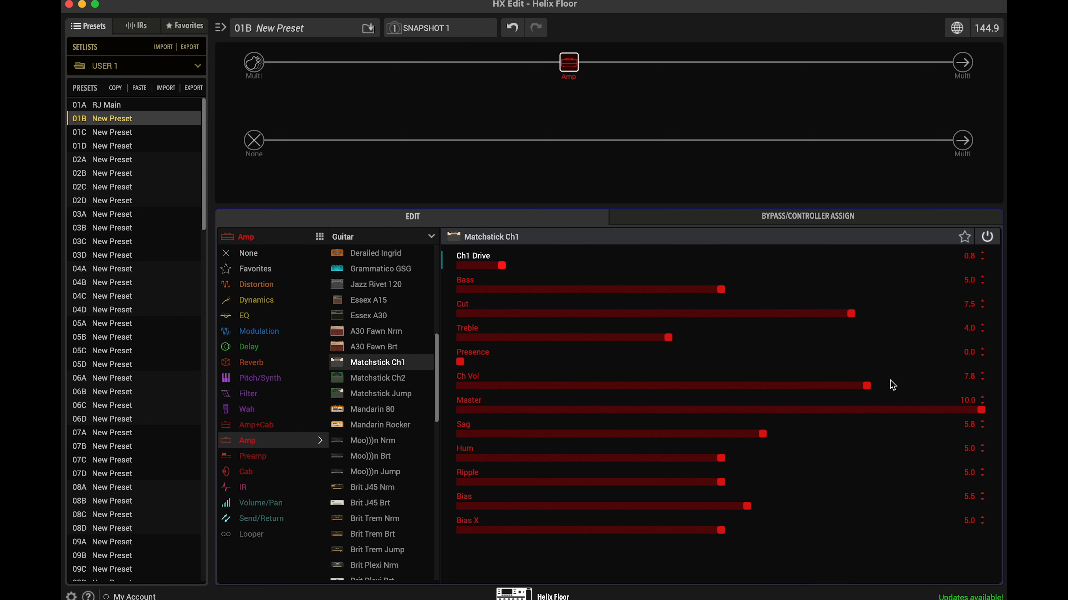
{"action": "left_click_drag", "start_coordinate": [866, 387], "coordinate": [824, 401]}
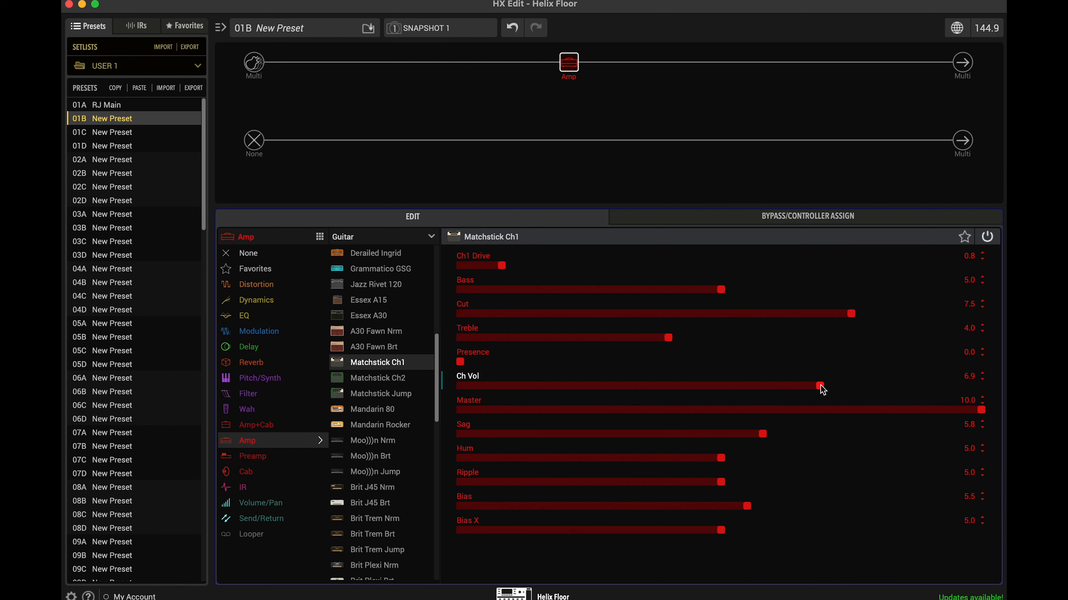
{"action": "left_click_drag", "start_coordinate": [820, 387], "coordinate": [730, 396]}
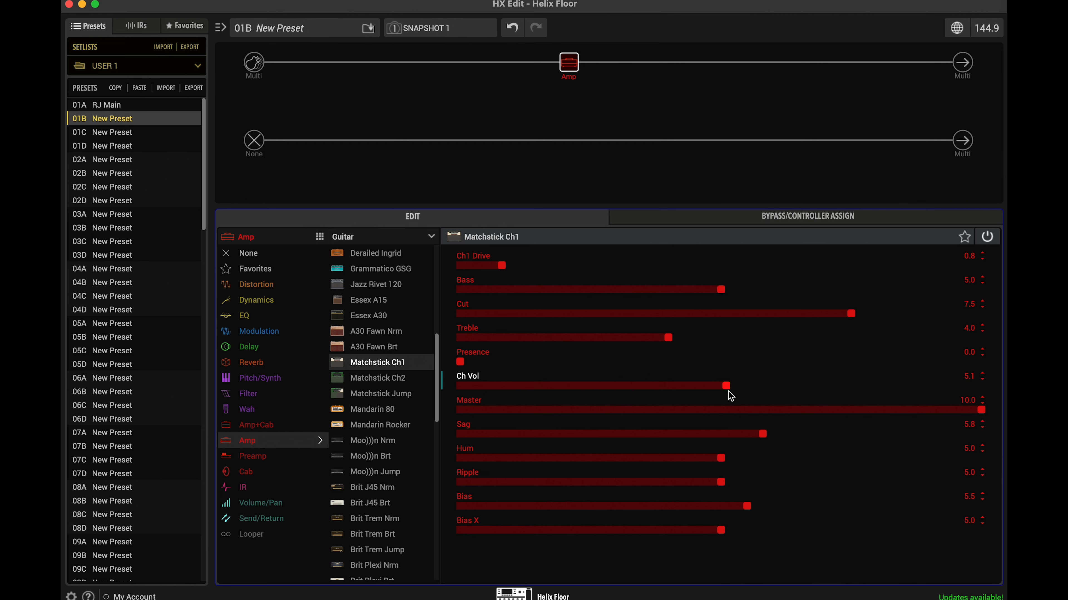
{"action": "left_click", "coordinate": [738, 387]}
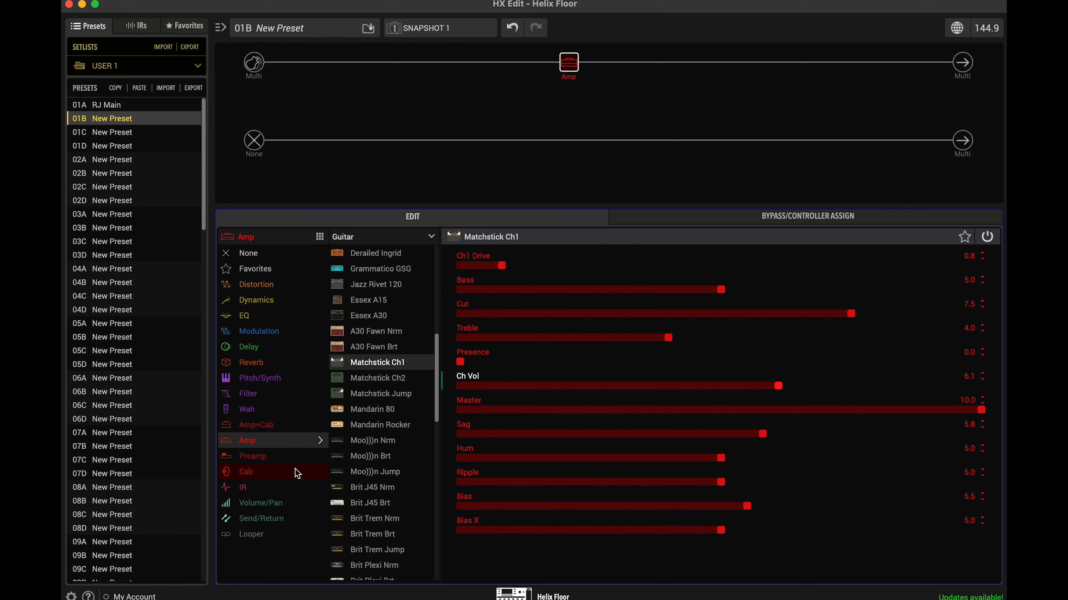
Step: Add a single 2x12 Match G25 cab block directly after the amp
{"action": "left_click", "coordinate": [648, 63]}
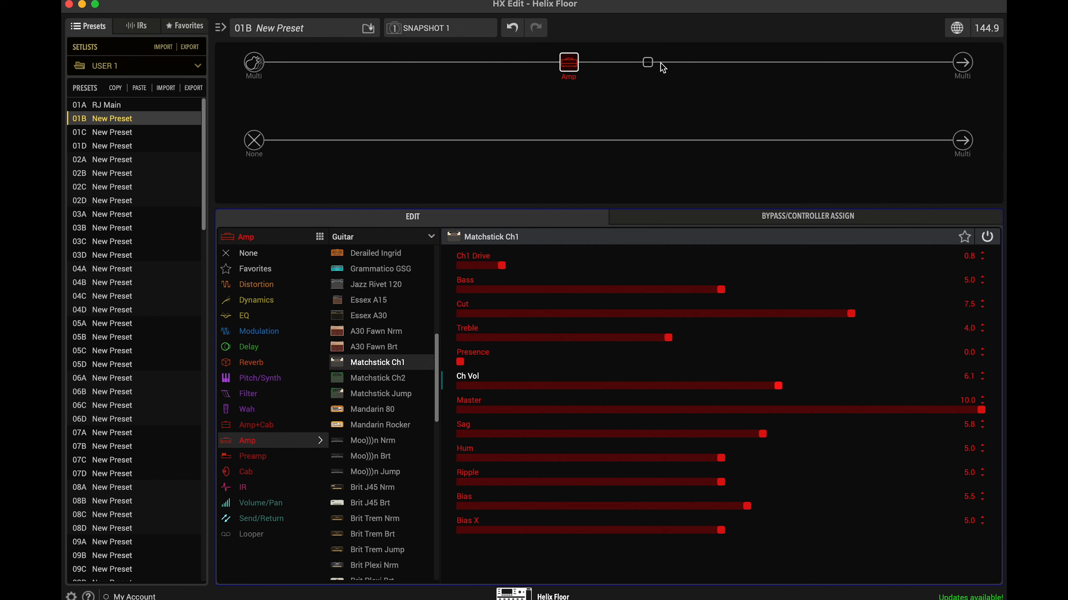
{"action": "left_click", "coordinate": [260, 472]}
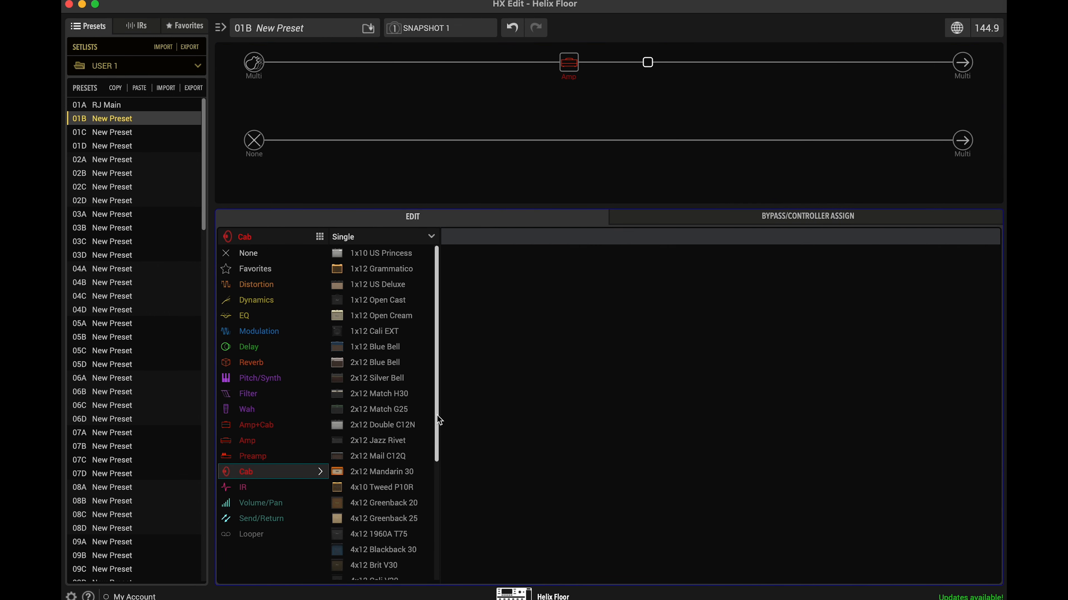
{"action": "left_click_drag", "start_coordinate": [437, 415], "coordinate": [437, 469]}
{"action": "scroll", "coordinate": [437, 428], "scroll_direction": "up", "scroll_amount": 3}
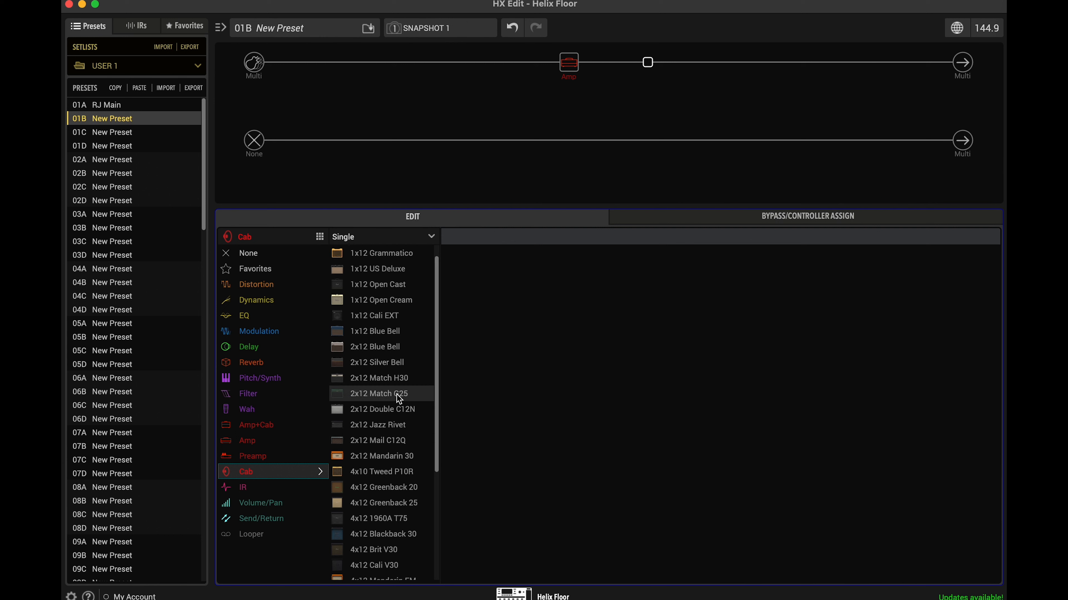
{"action": "left_click", "coordinate": [414, 393]}
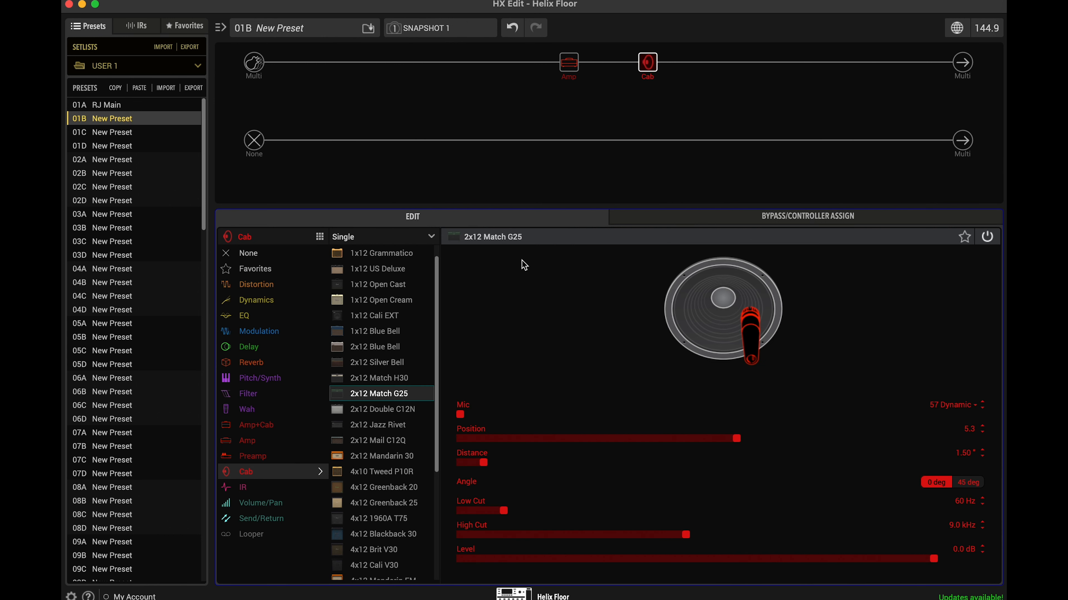
Step: Convert the cab block to Dual and choose 2x12 Match G25 for the second cab
{"action": "left_click", "coordinate": [386, 238]}
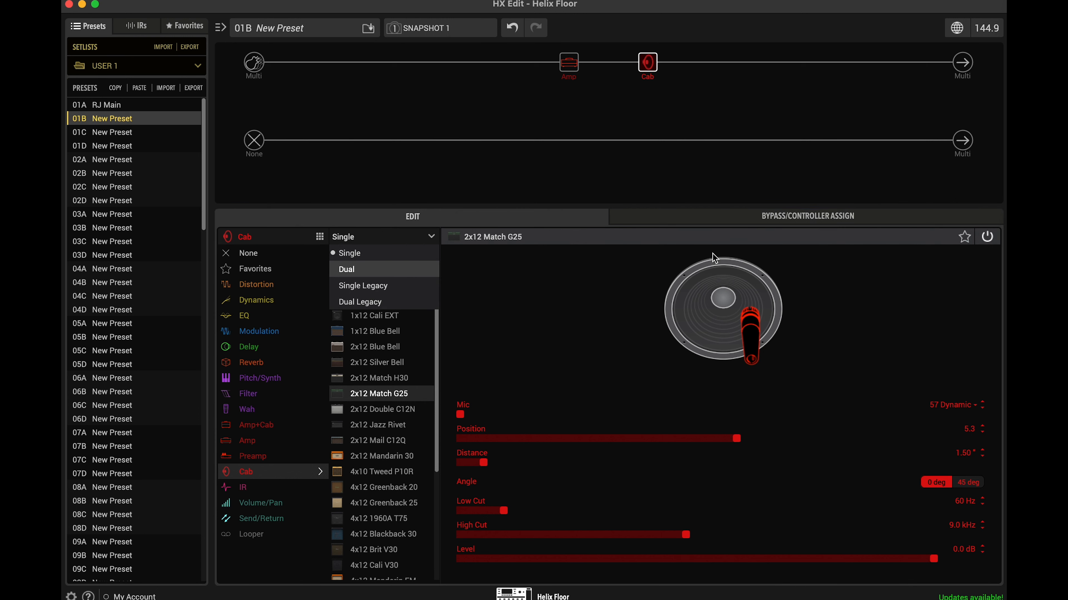
{"action": "left_click", "coordinate": [393, 269]}
{"action": "left_click", "coordinate": [831, 239]}
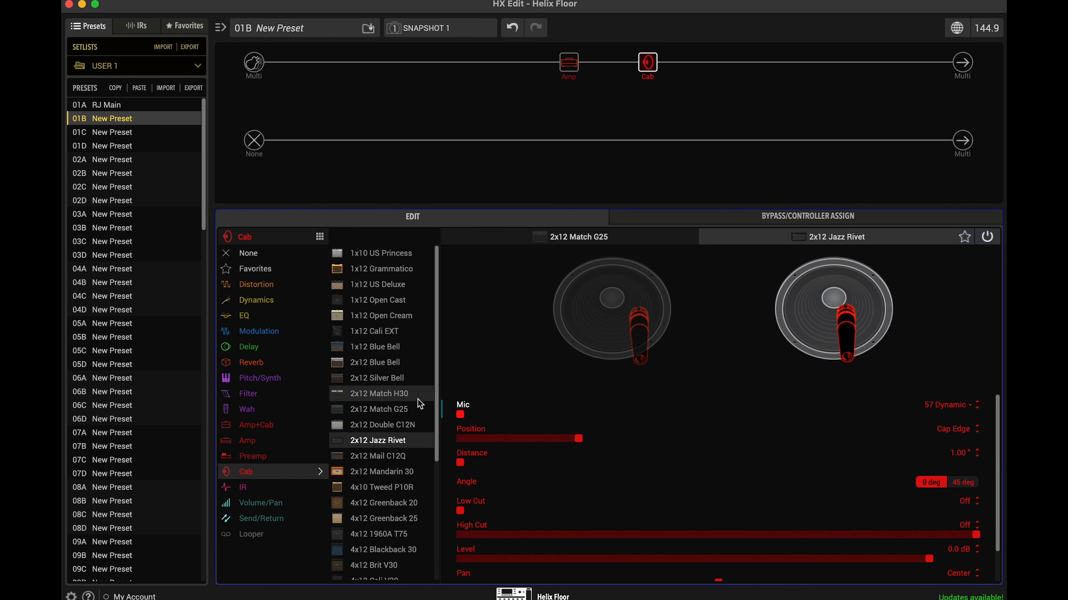
{"action": "left_click", "coordinate": [401, 410]}
Step: Place the first cab's 57 Dynamic mic at Cap Edge with a distance of 1.00"
{"action": "left_click", "coordinate": [627, 239]}
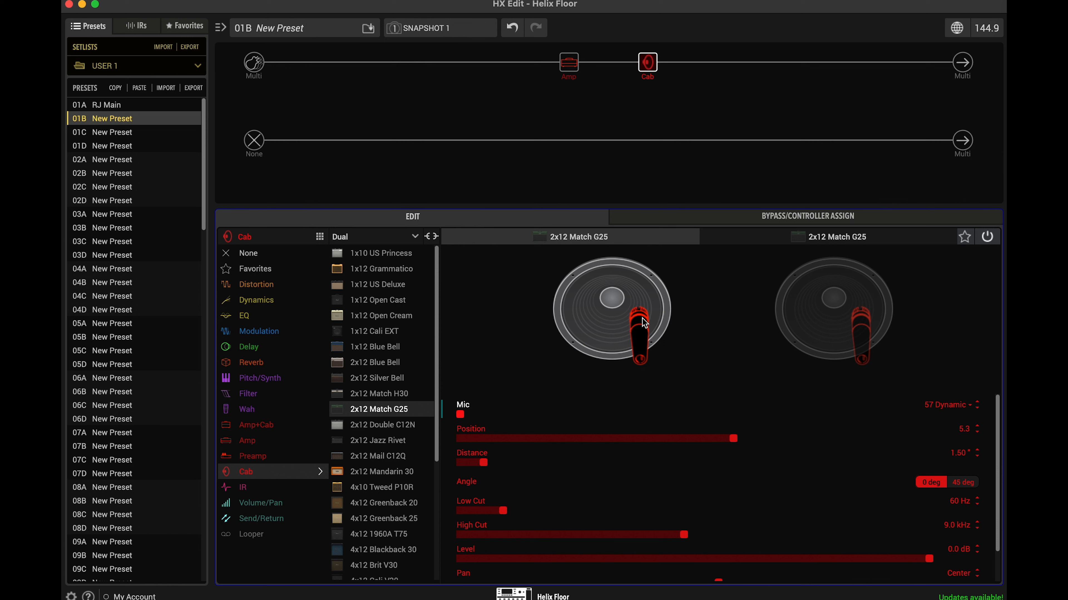
{"action": "left_click_drag", "start_coordinate": [643, 318], "coordinate": [676, 360]}
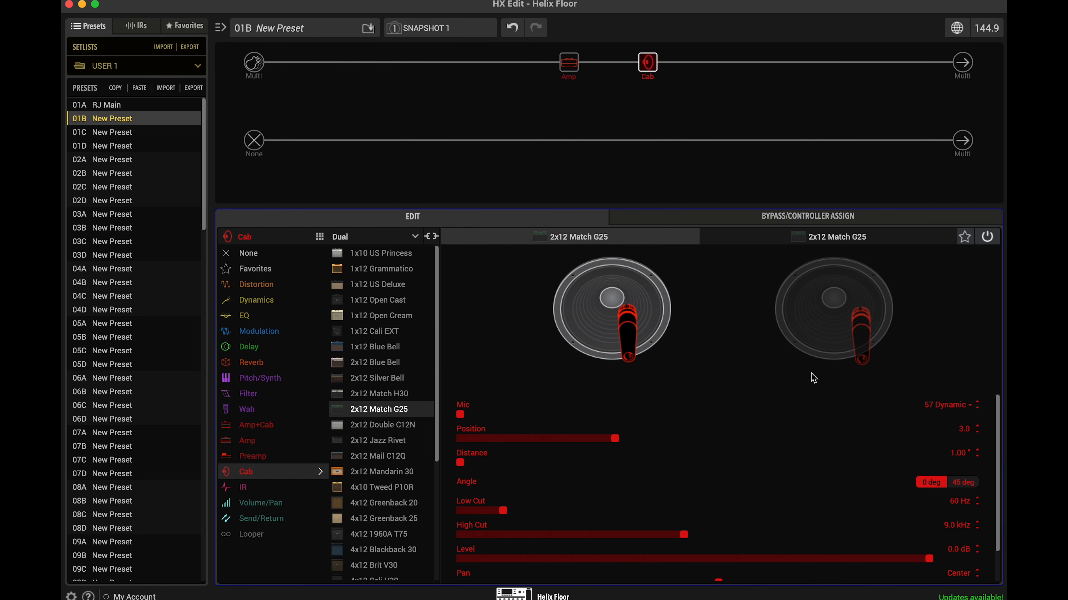
{"action": "left_click_drag", "start_coordinate": [615, 439], "coordinate": [584, 442]}
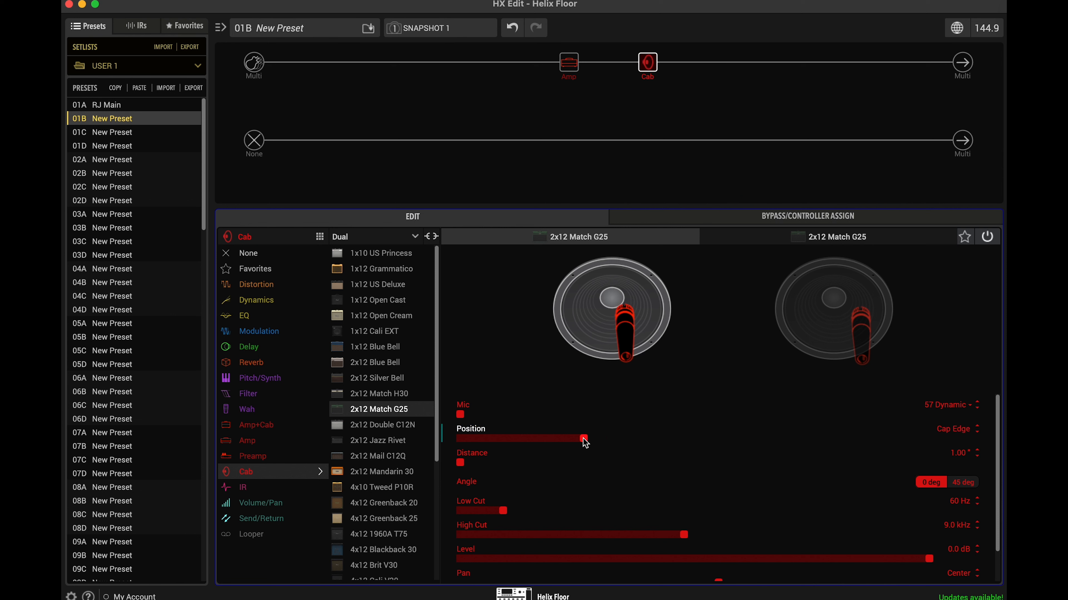
Step: Set the first cab's Low Cut to 80 Hz and High Cut to 8.0 kHz
{"action": "left_click", "coordinate": [953, 501]}
{"action": "type", "text": "80"}
{"action": "key", "text": "Return"}
{"action": "left_click", "coordinate": [944, 525]}
{"action": "type", "text": "8000"}
{"action": "key", "text": "Return"}
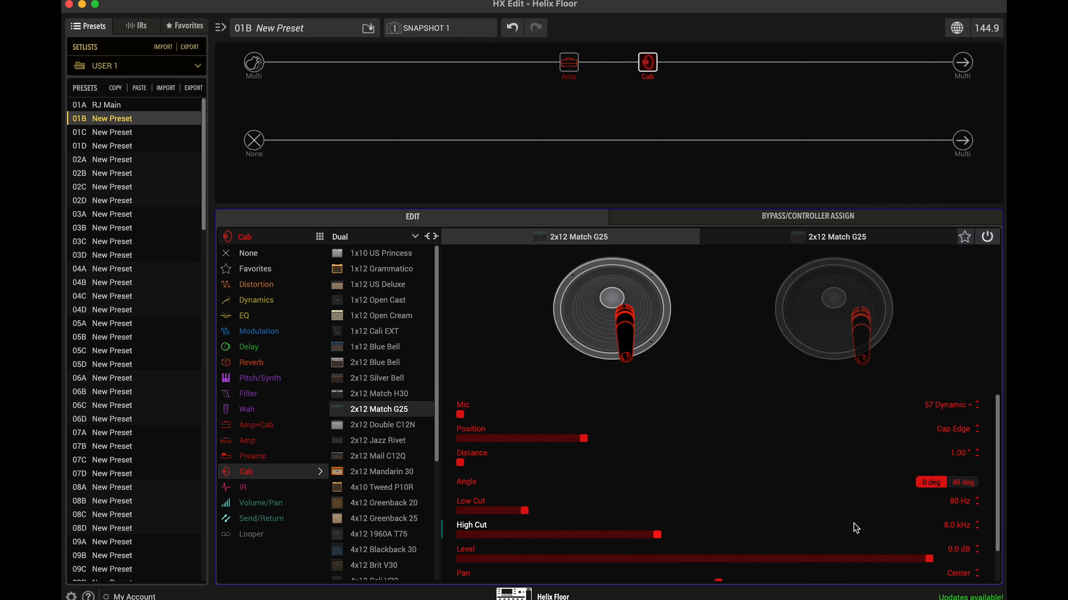
Step: Lower the second cab's Level to -60.0 dB and return to the first cab's settings
{"action": "left_click", "coordinate": [839, 237]}
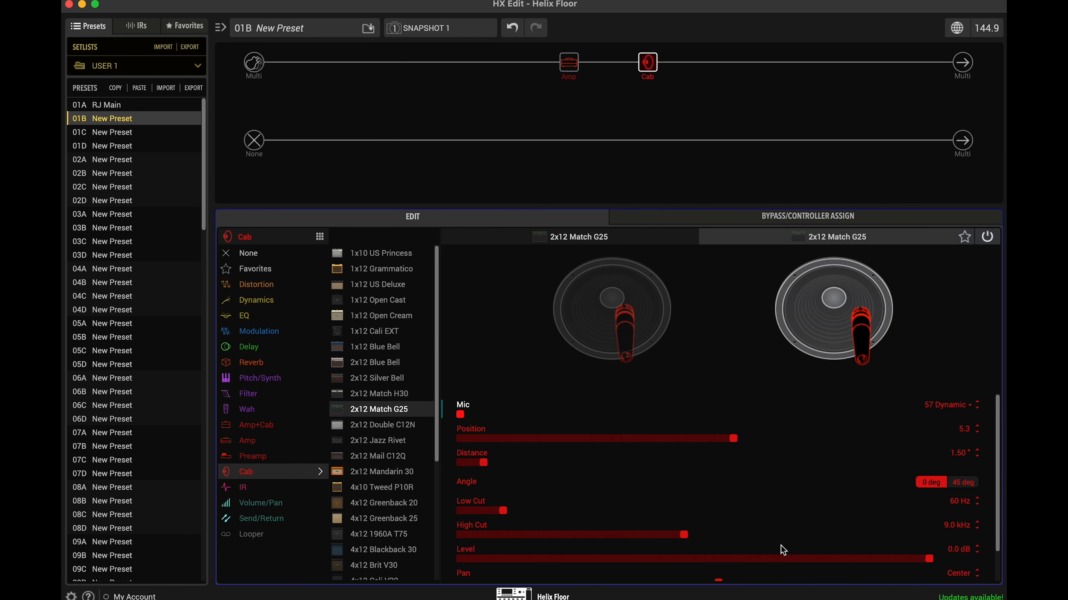
{"action": "left_click_drag", "start_coordinate": [929, 559], "coordinate": [469, 554]}
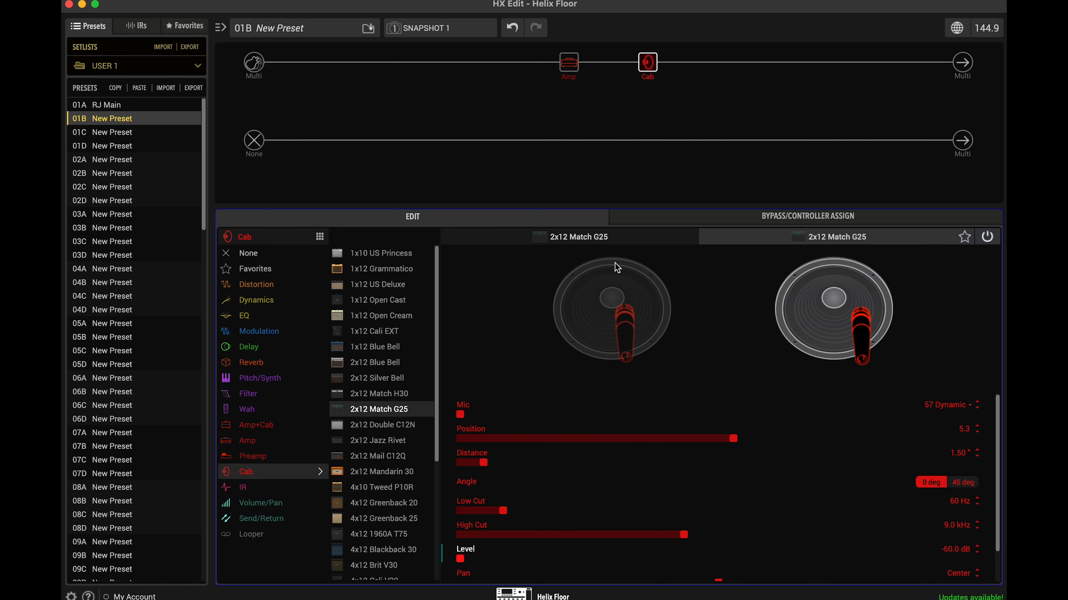
{"action": "left_click", "coordinate": [616, 238]}
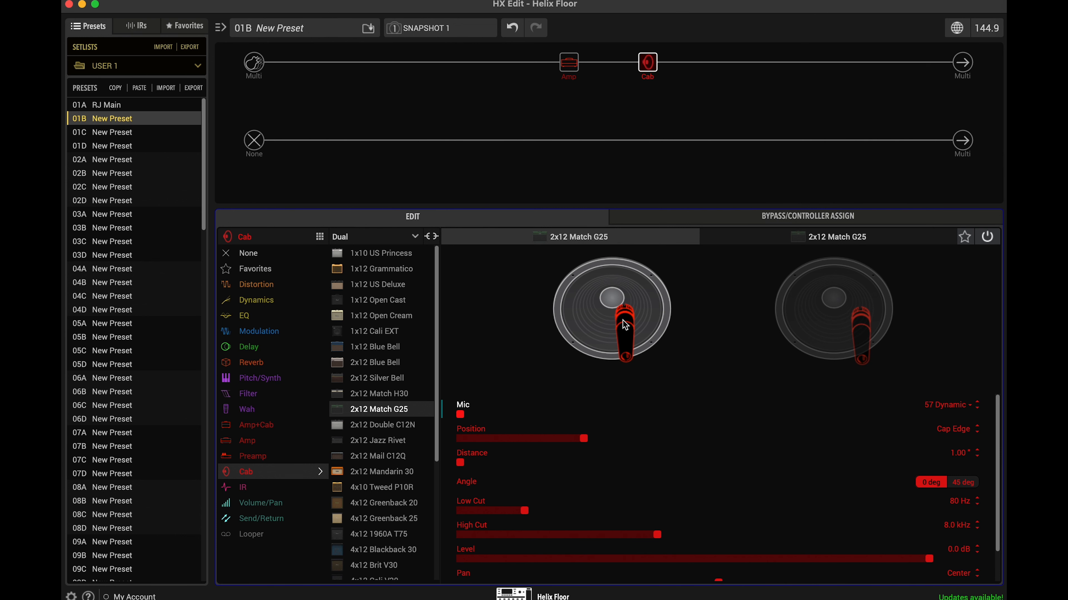
Step: Raise the Matchstick amp's Ch1 Drive to 1.5 and its Ch Vol to 8.3
{"action": "left_click", "coordinate": [570, 63]}
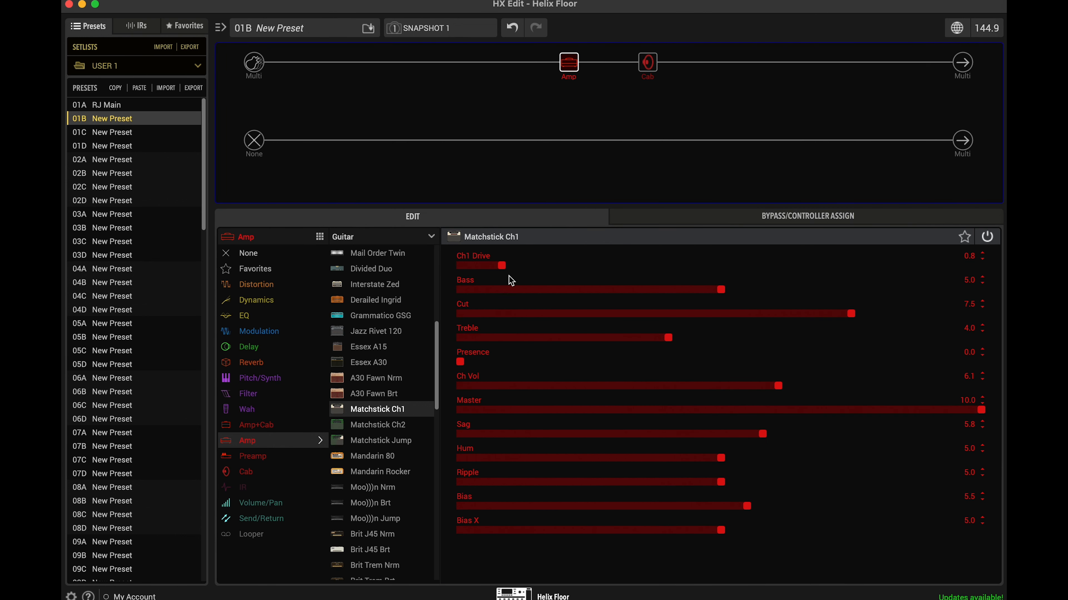
{"action": "left_click_drag", "start_coordinate": [509, 266], "coordinate": [538, 266]}
{"action": "left_click_drag", "start_coordinate": [780, 388], "coordinate": [854, 391]}
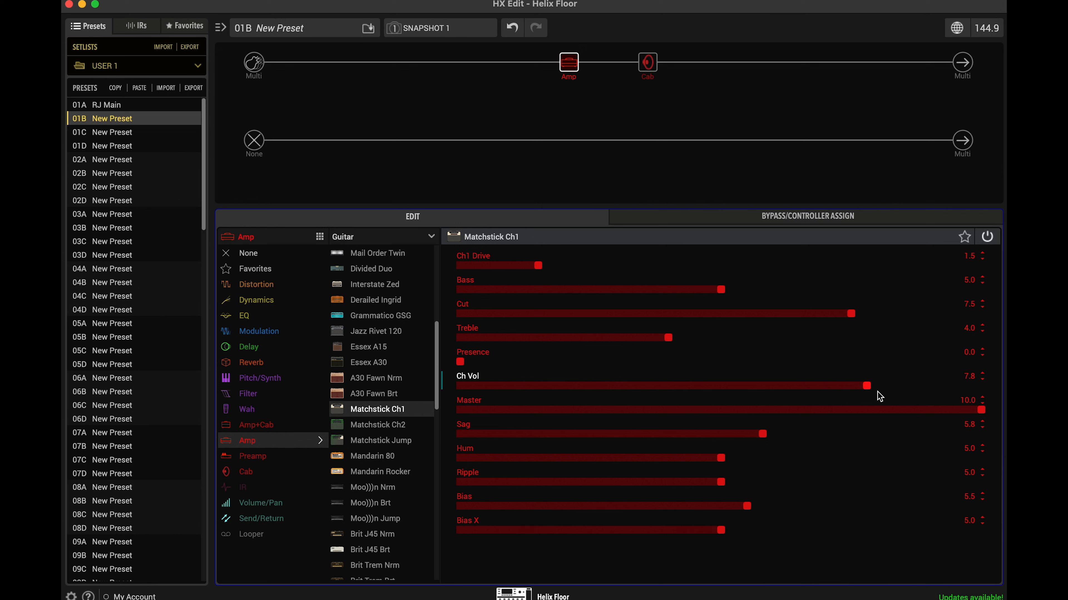
{"action": "left_click_drag", "start_coordinate": [877, 392], "coordinate": [893, 387]}
Step: Adjust the amp's tone controls to Cut 6.0, Bass 3.8 and Treble 5.5
{"action": "left_click_drag", "start_coordinate": [850, 313], "coordinate": [773, 314]}
{"action": "left_click_drag", "start_coordinate": [671, 340], "coordinate": [717, 337]}
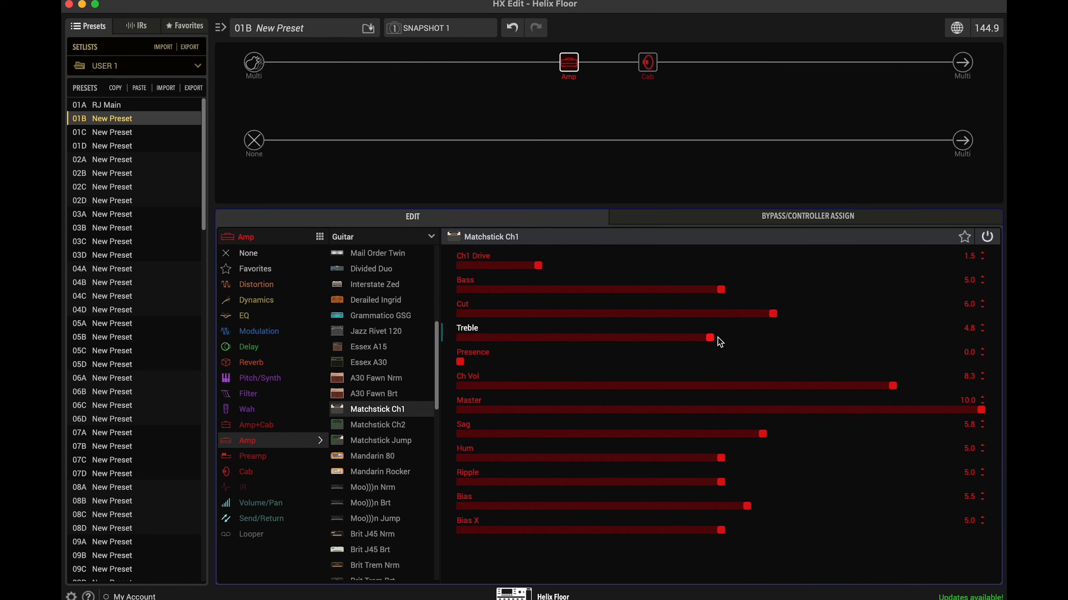
{"action": "left_click_drag", "start_coordinate": [710, 290], "coordinate": [661, 292]}
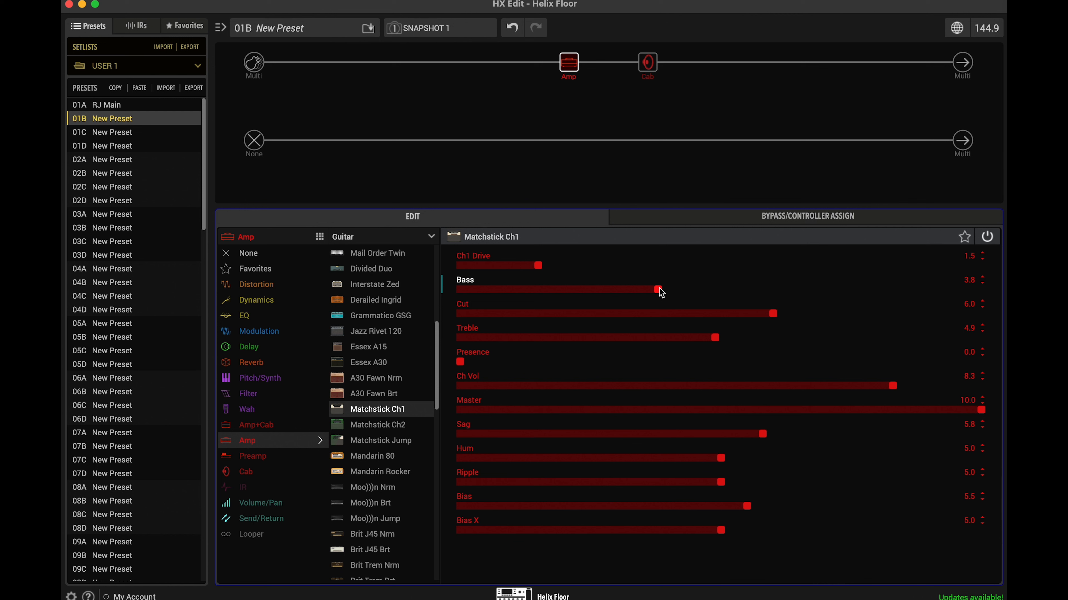
{"action": "left_click_drag", "start_coordinate": [718, 340], "coordinate": [749, 341]}
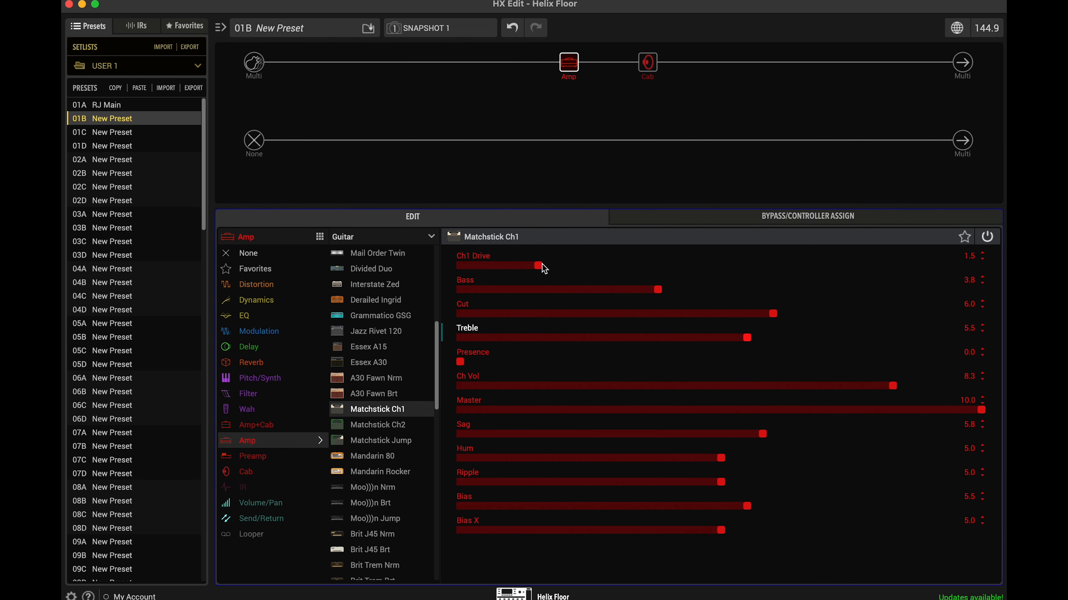
Step: Switch the second cab's mic to 121 Ribbon and place it at Cap Edge
{"action": "left_click", "coordinate": [651, 72]}
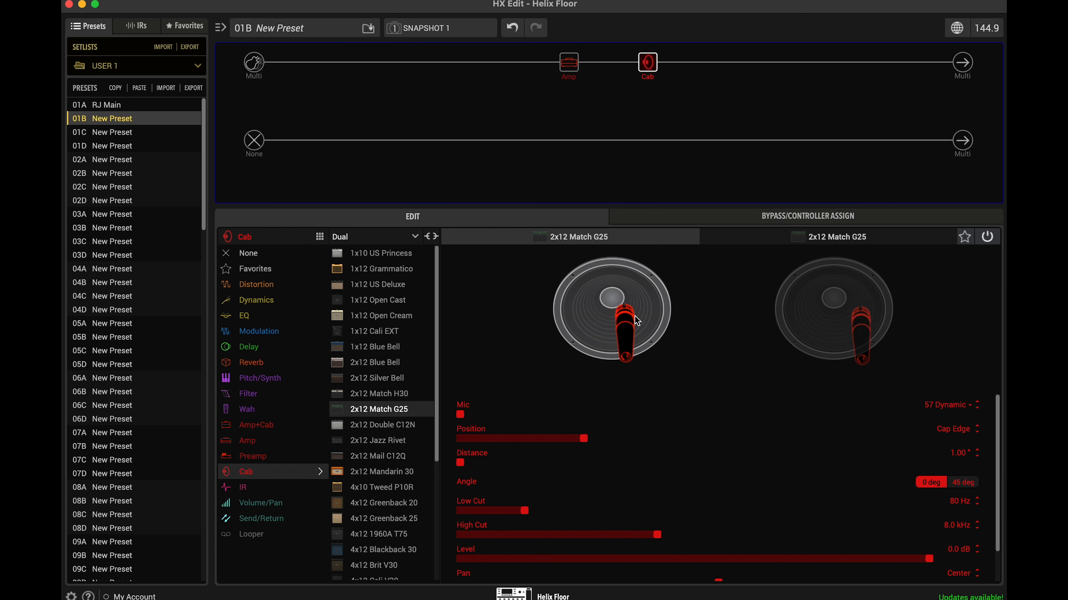
{"action": "left_click", "coordinate": [860, 236]}
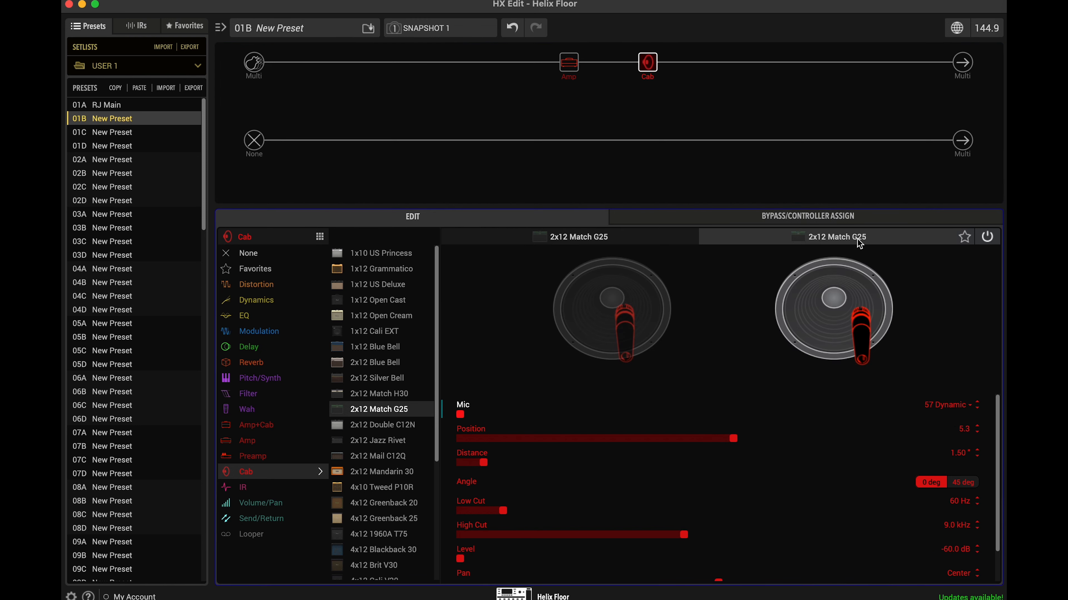
{"action": "left_click", "coordinate": [923, 405]}
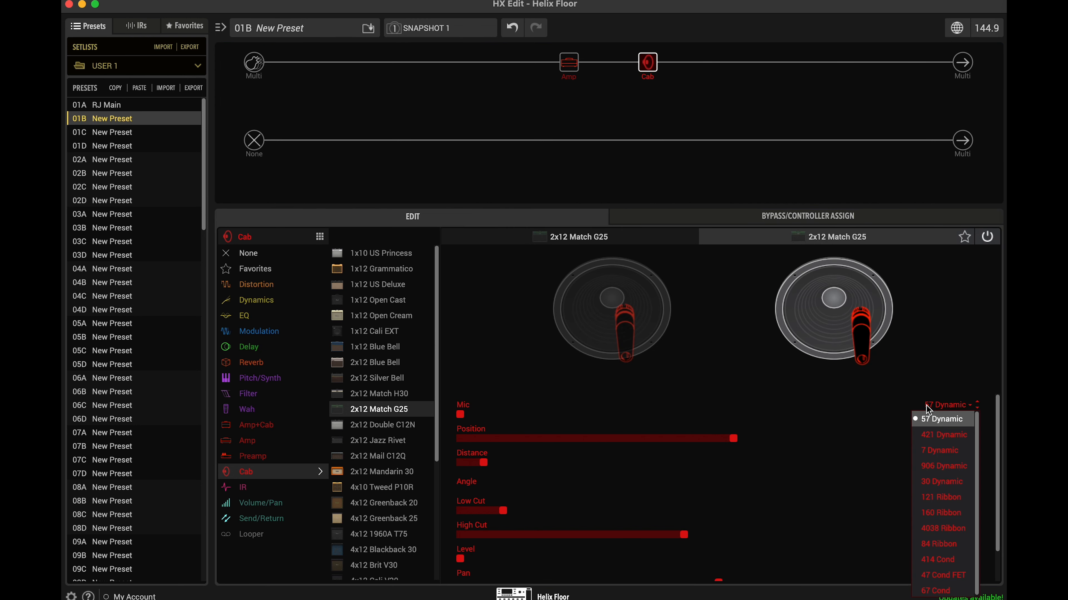
{"action": "left_click", "coordinate": [933, 497]}
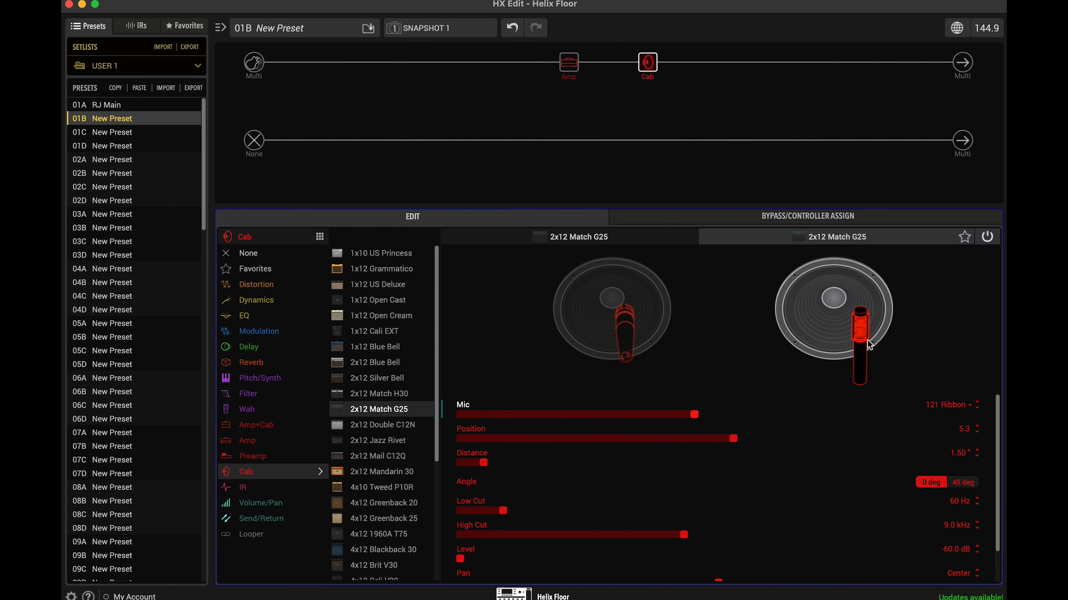
{"action": "left_click_drag", "start_coordinate": [858, 336], "coordinate": [841, 327]}
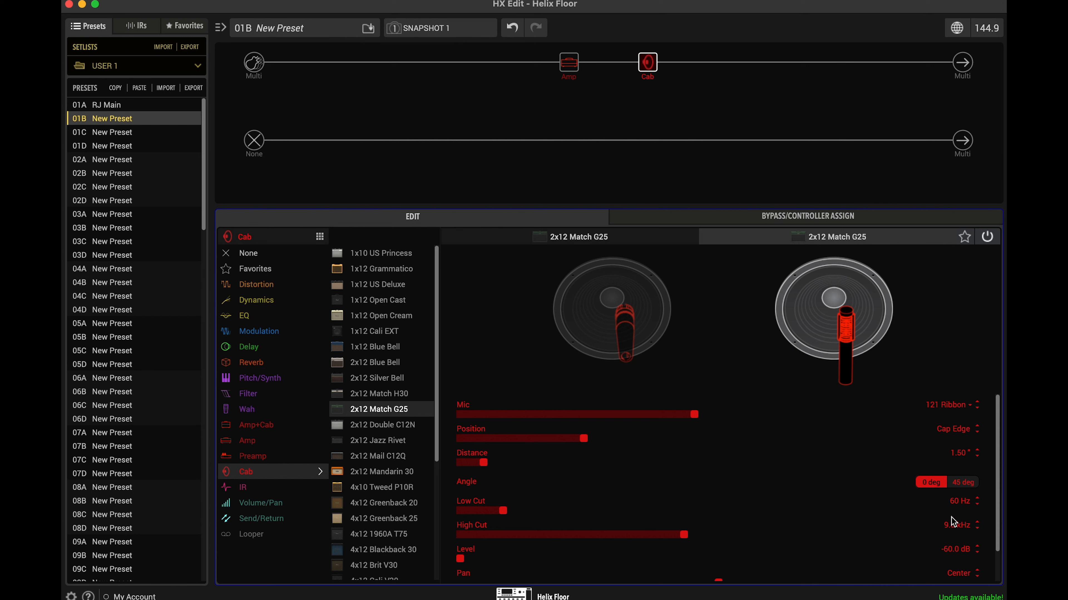
Step: Set the second cab's Low Cut to 80 Hz, High Cut to 8.0 kHz and Level to about -0.6 dB
{"action": "double_click", "coordinate": [960, 502]}
{"action": "type", "text": "80"}
{"action": "key", "text": "Return"}
{"action": "double_click", "coordinate": [952, 527]}
{"action": "type", "text": "8"}
{"action": "key", "text": "Return"}
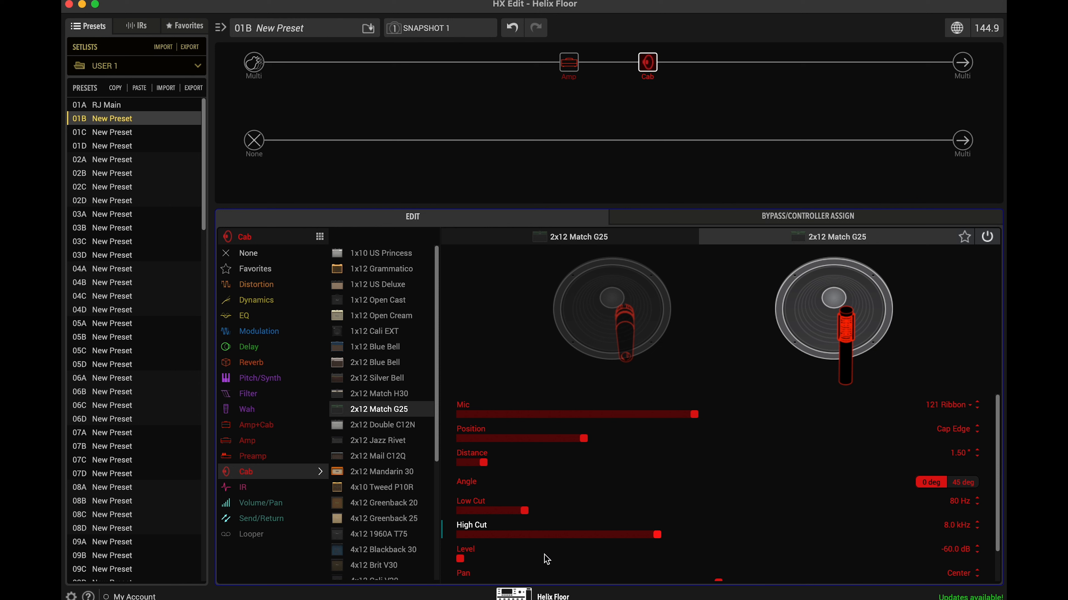
{"action": "left_click_drag", "start_coordinate": [565, 560], "coordinate": [927, 564]}
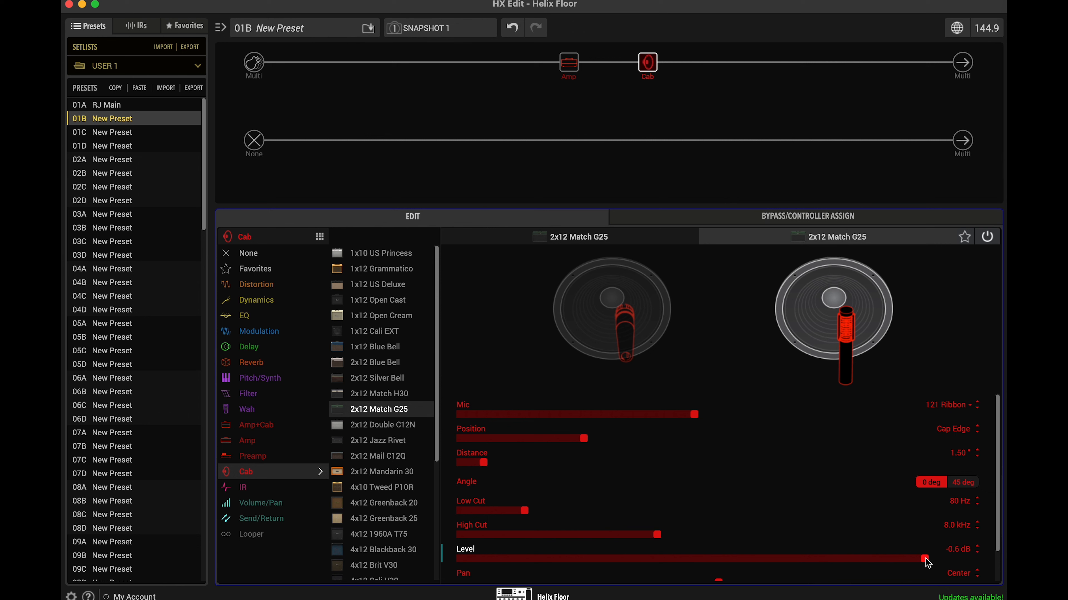
Step: Lower the second cab's Level to -0.8 dB and move the first cab's 57 Dynamic mic to position 3.1
{"action": "left_click_drag", "start_coordinate": [928, 564], "coordinate": [924, 562]}
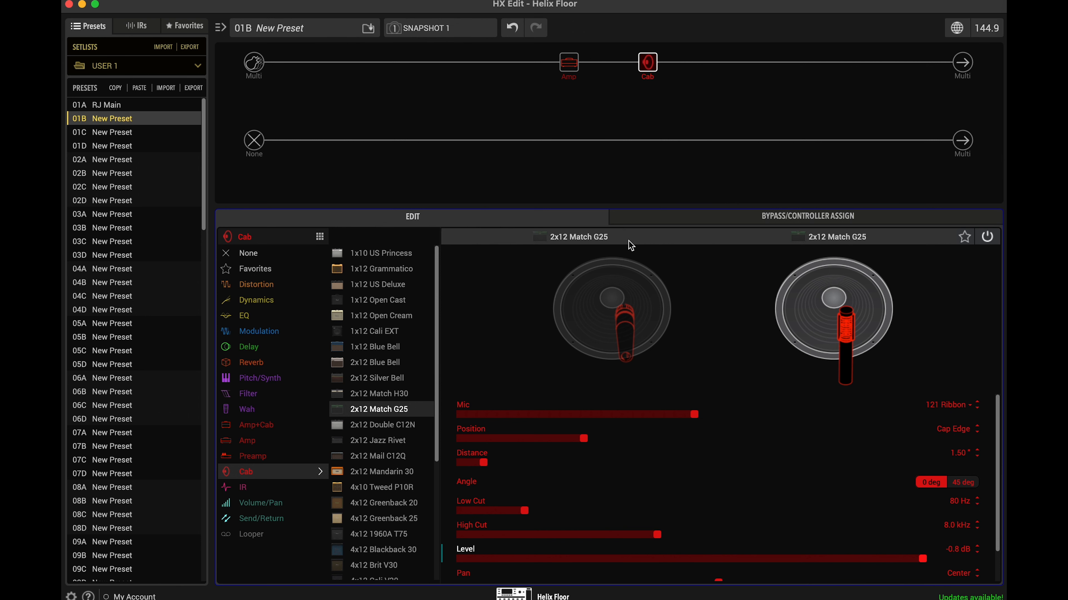
{"action": "left_click", "coordinate": [653, 335]}
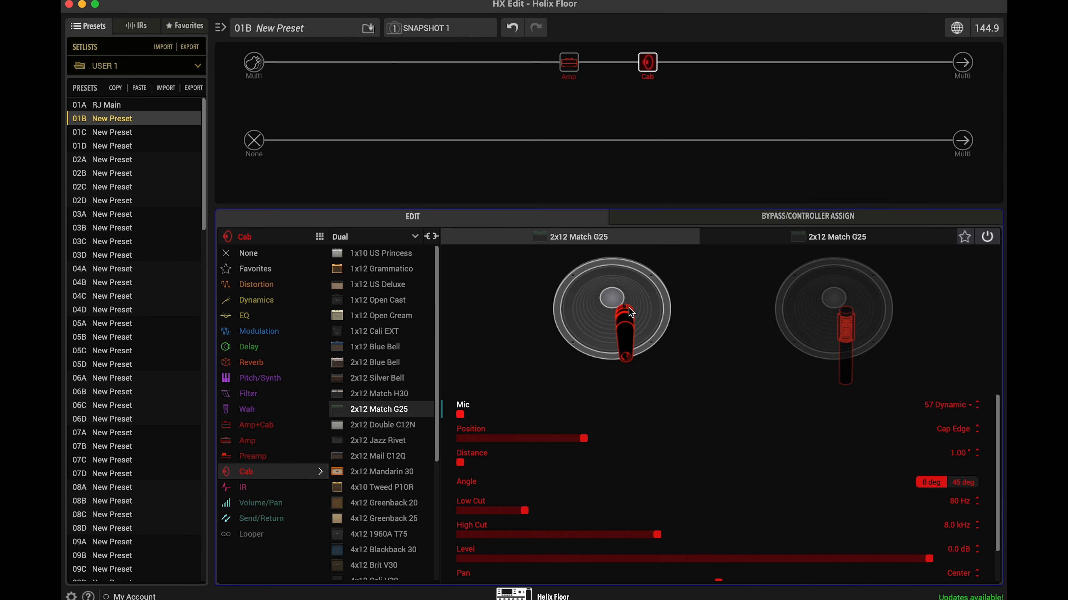
{"action": "left_click_drag", "start_coordinate": [631, 313], "coordinate": [633, 319]}
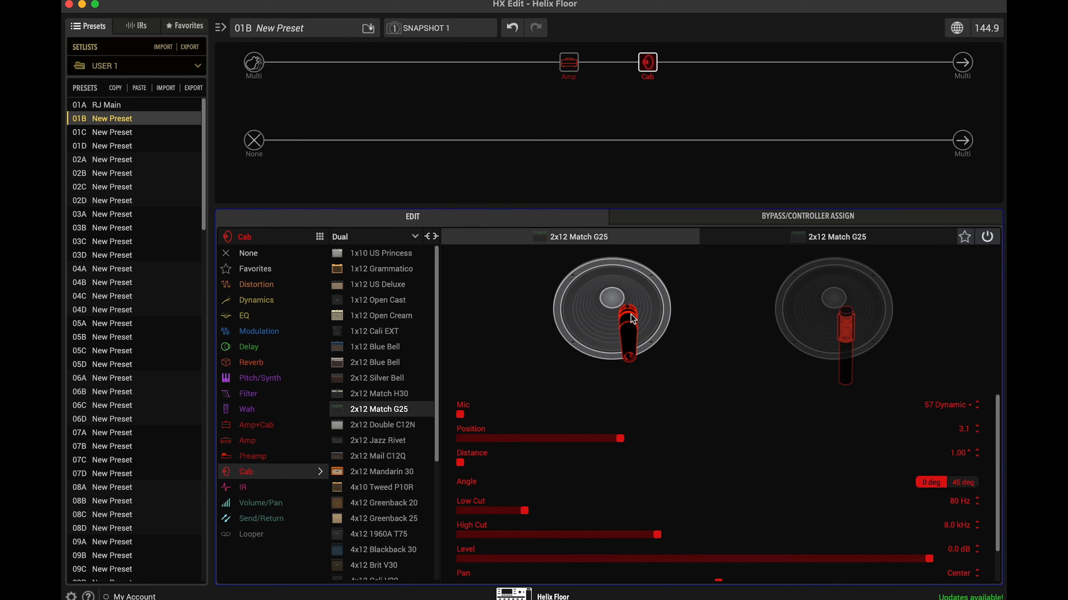
Step: Move the second cab's 121 Ribbon mic to position 2.7 and set its Distance to 1.00"
{"action": "left_click", "coordinate": [864, 238]}
{"action": "left_click_drag", "start_coordinate": [848, 341], "coordinate": [847, 329]}
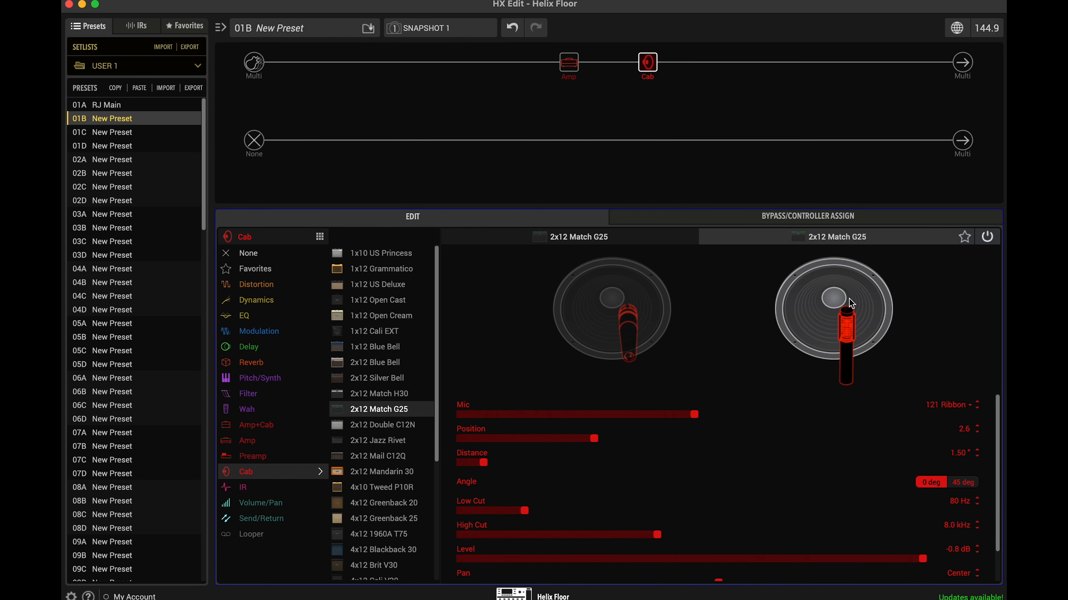
{"action": "left_click_drag", "start_coordinate": [854, 324], "coordinate": [855, 324]}
{"action": "left_click_drag", "start_coordinate": [484, 463], "coordinate": [461, 462]}
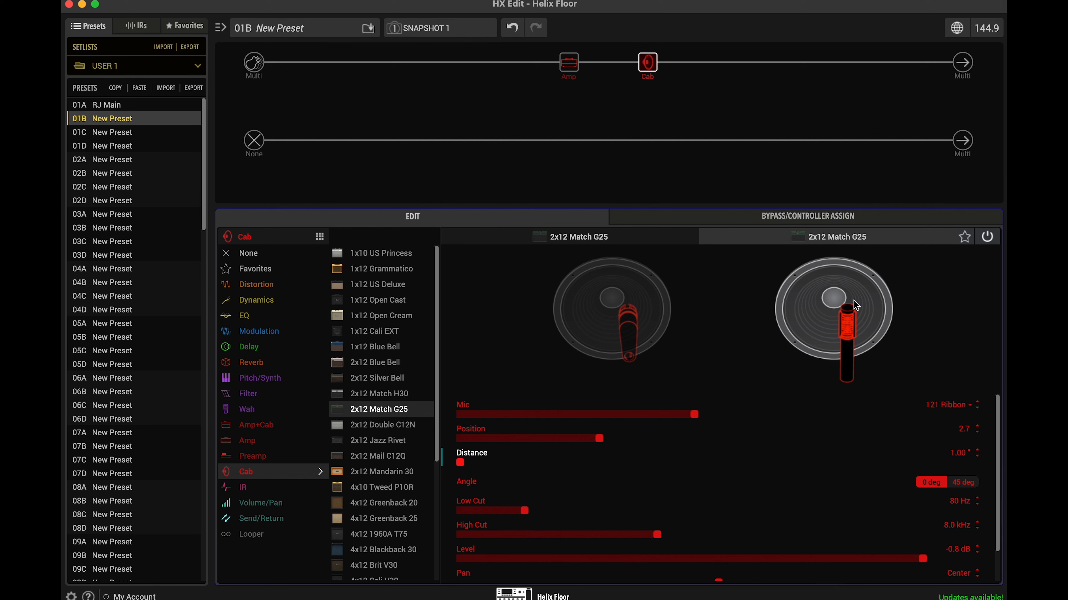
{"action": "left_click", "coordinate": [624, 238]}
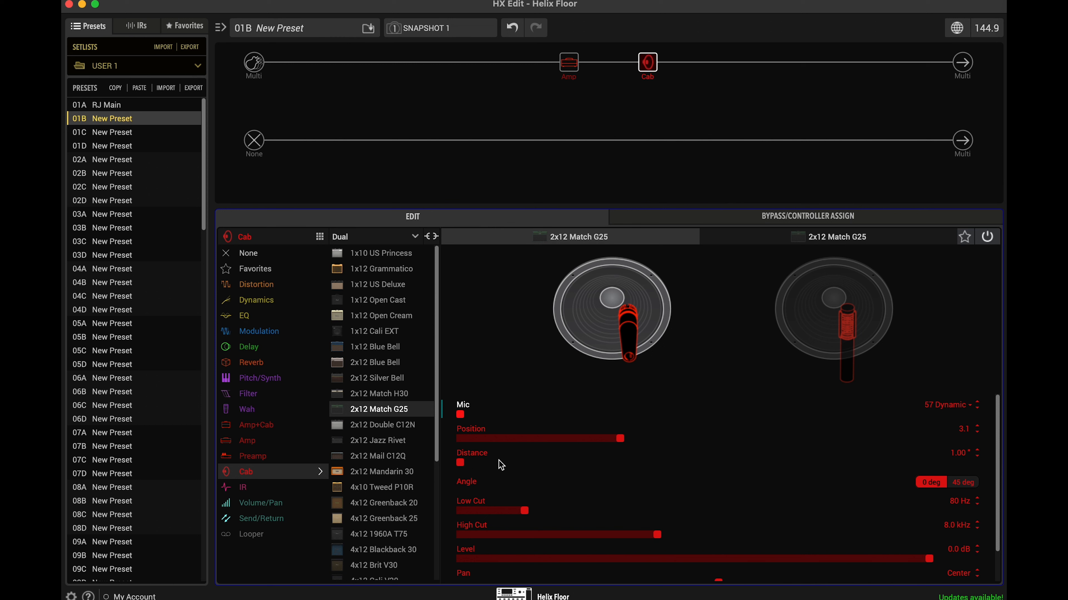
{"action": "left_click", "coordinate": [569, 67]}
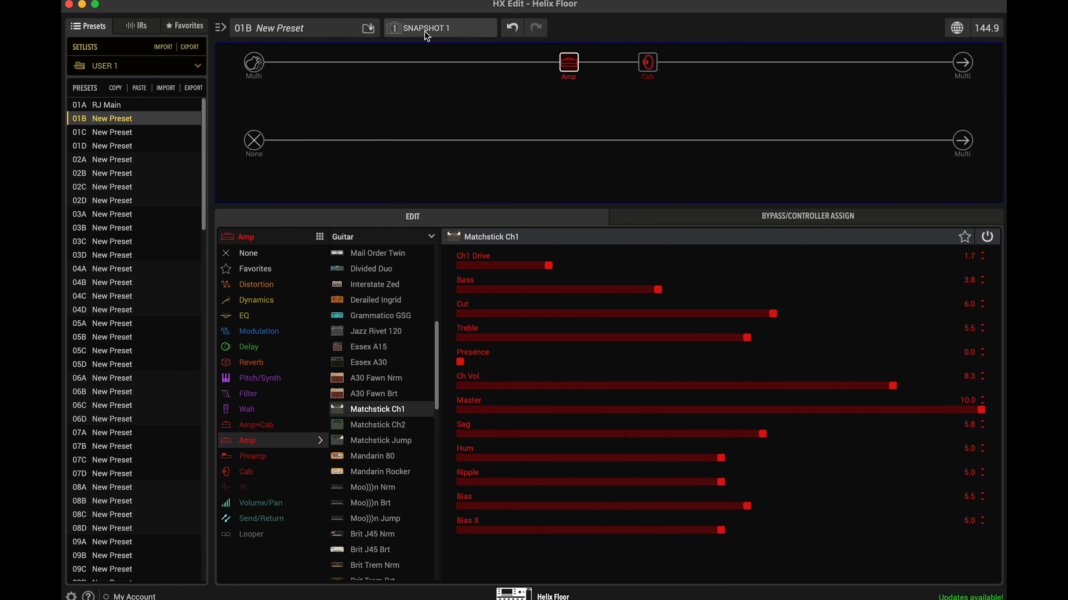
Step: Add a mono Dynamic Hall reverb after the cab, with Decay at 0.9 sec and Mix at 20 %
{"action": "left_click", "coordinate": [804, 64]}
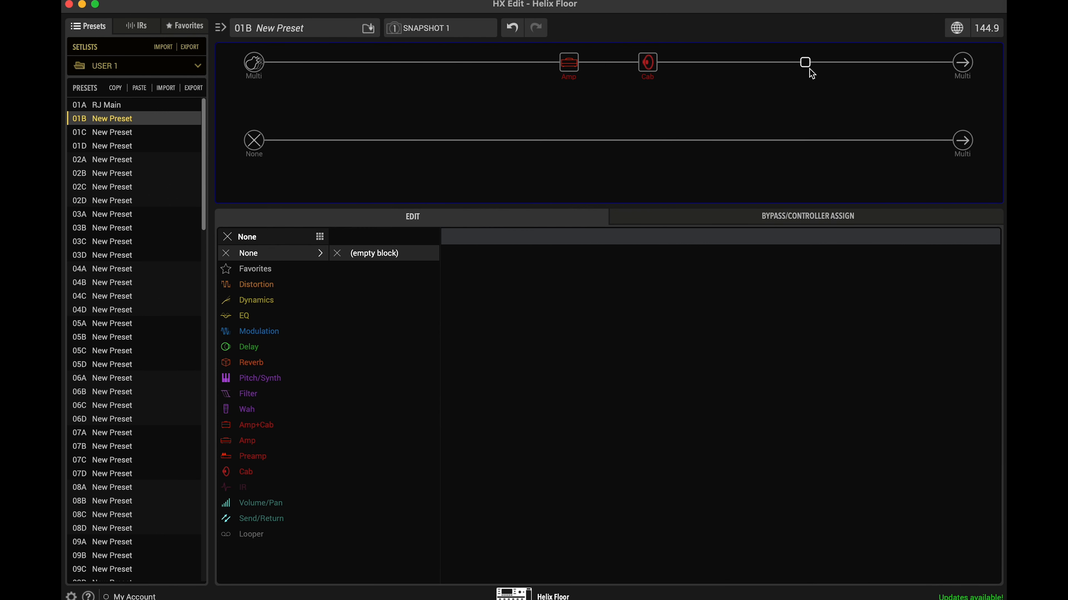
{"action": "left_click", "coordinate": [254, 368]}
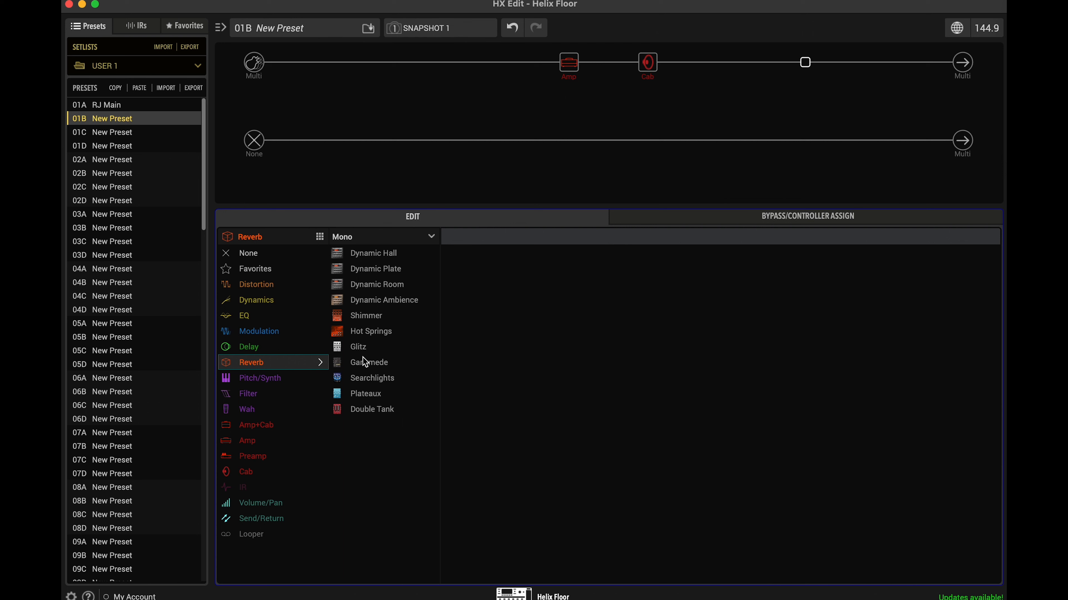
{"action": "left_click", "coordinate": [380, 256]}
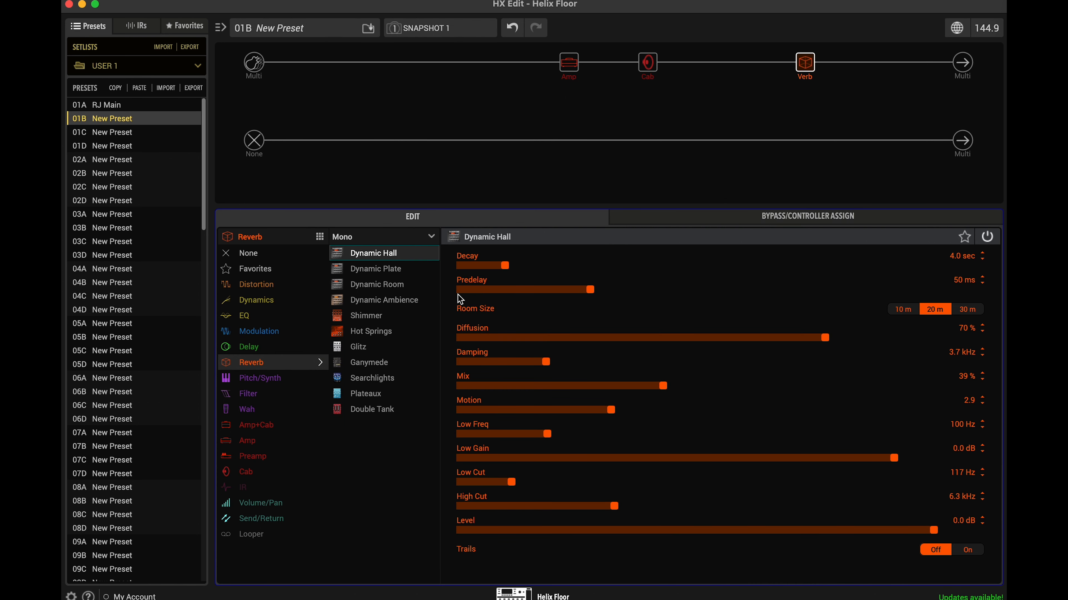
{"action": "left_click_drag", "start_coordinate": [504, 265], "coordinate": [471, 264]}
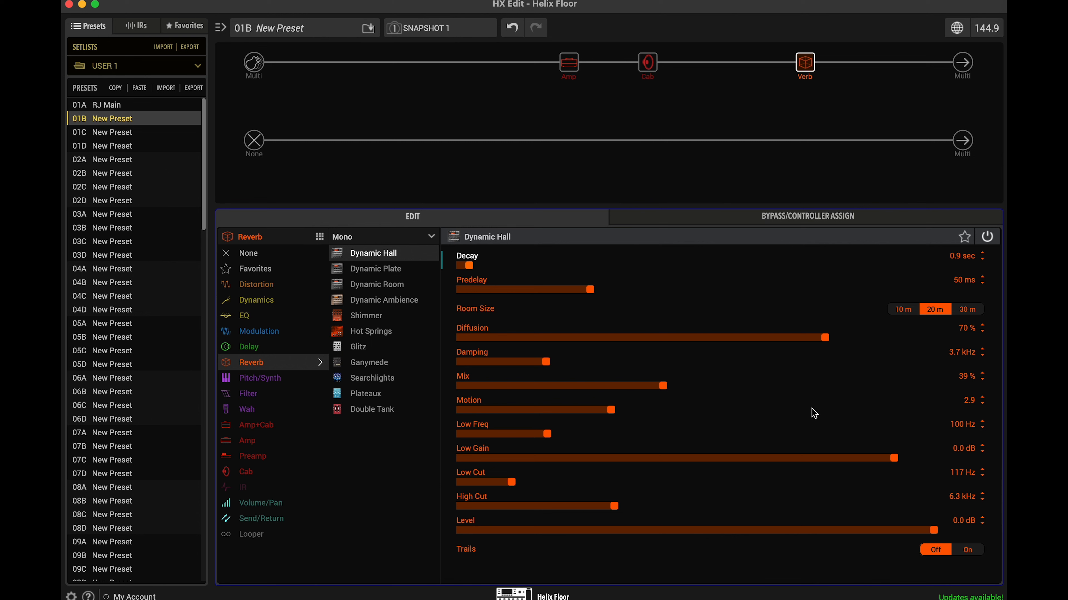
{"action": "left_click_drag", "start_coordinate": [663, 385], "coordinate": [565, 381]}
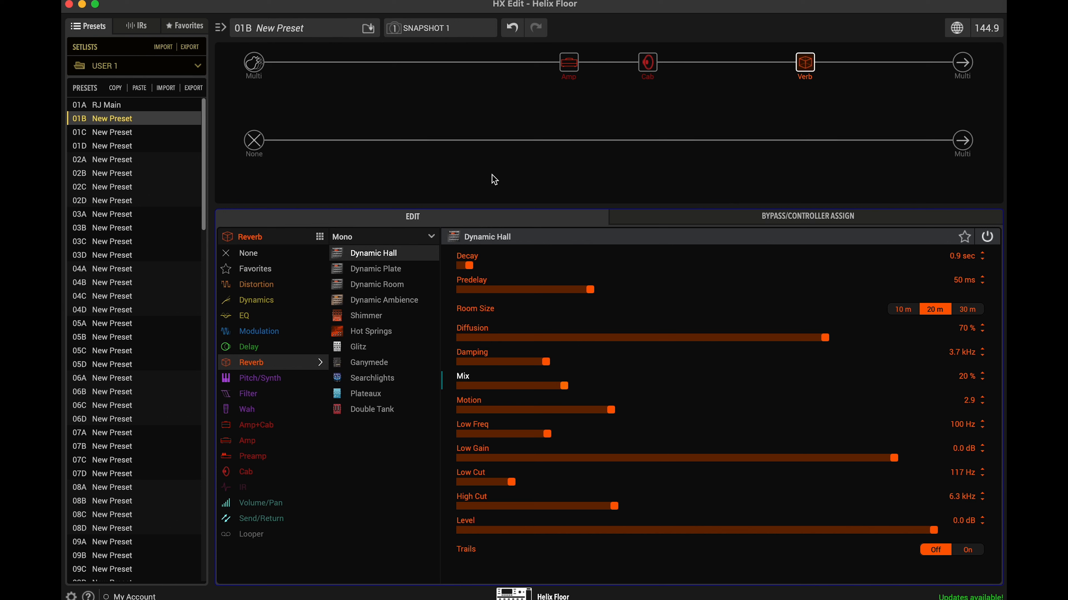
Step: Select the amp block and rename snapshot 1 as Clean
{"action": "left_click", "coordinate": [570, 67]}
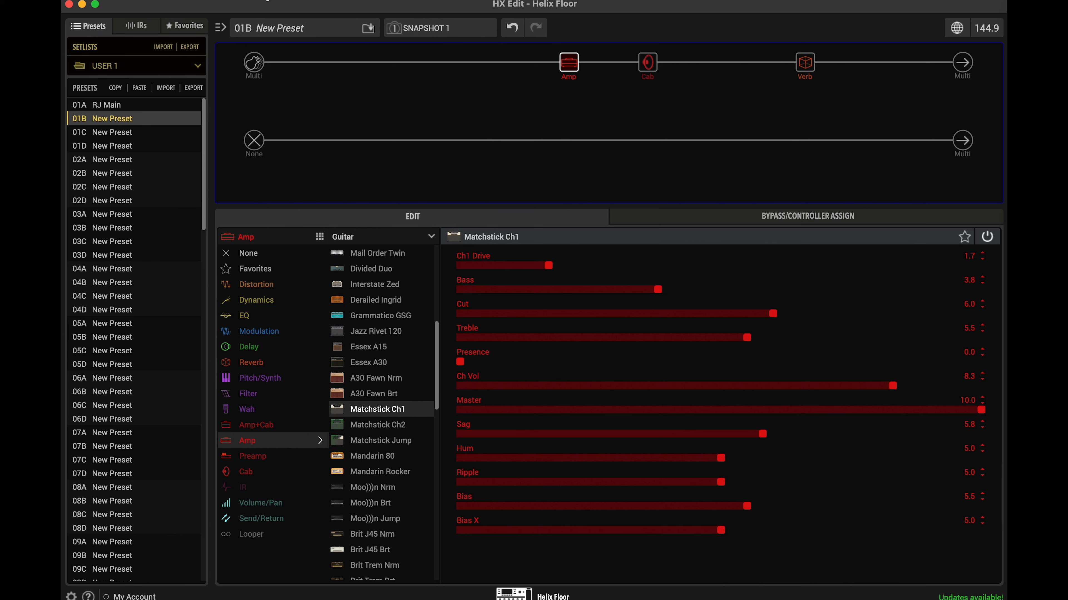
{"action": "left_click", "coordinate": [208, 0]}
{"action": "left_click", "coordinate": [261, 35]}
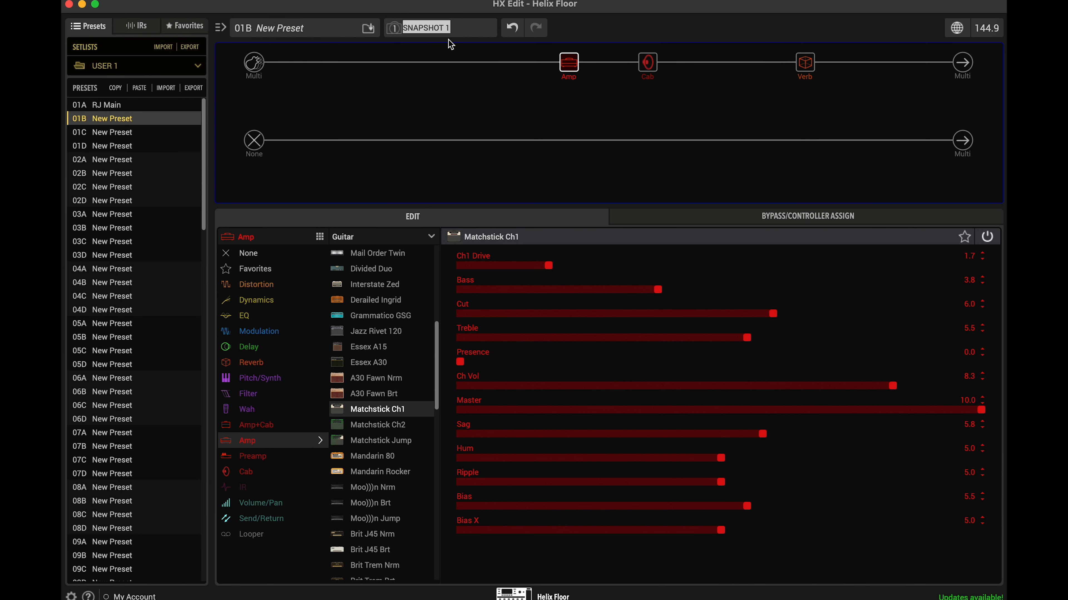
{"action": "type", "text": "Clean"}
{"action": "key", "text": "Return"}
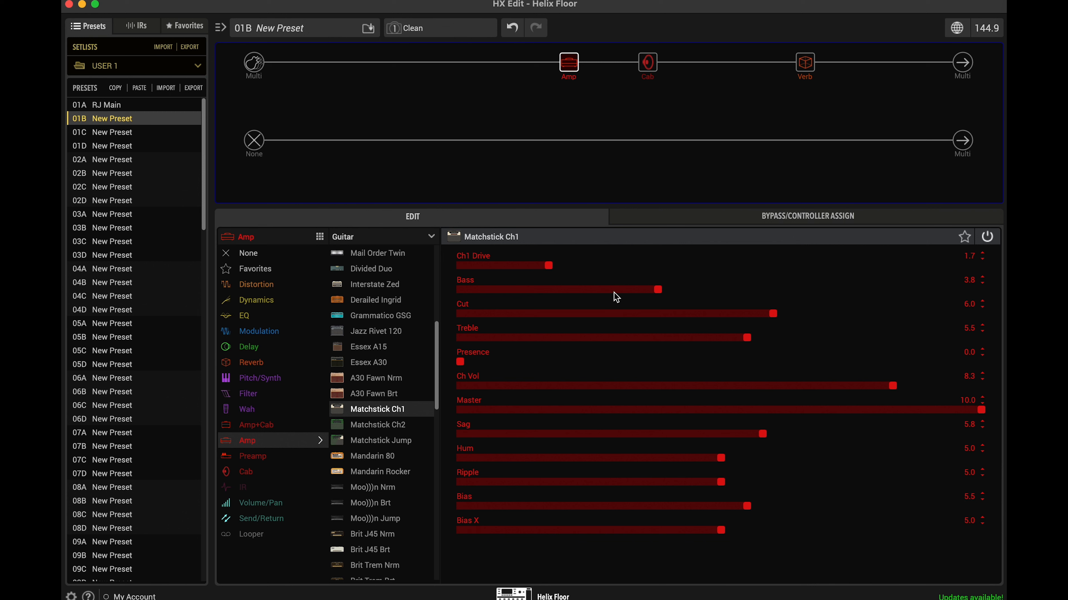
Step: Assign the Matchstick amp's Ch1 Drive parameter to Snapshots control
{"action": "right_click", "coordinate": [549, 268]}
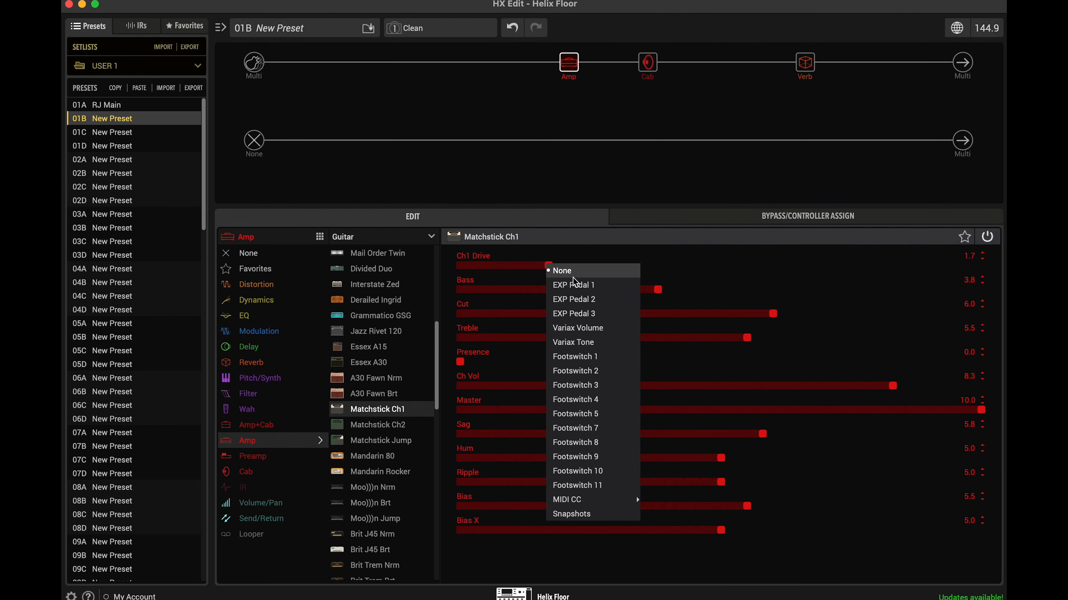
{"action": "left_click", "coordinate": [572, 514]}
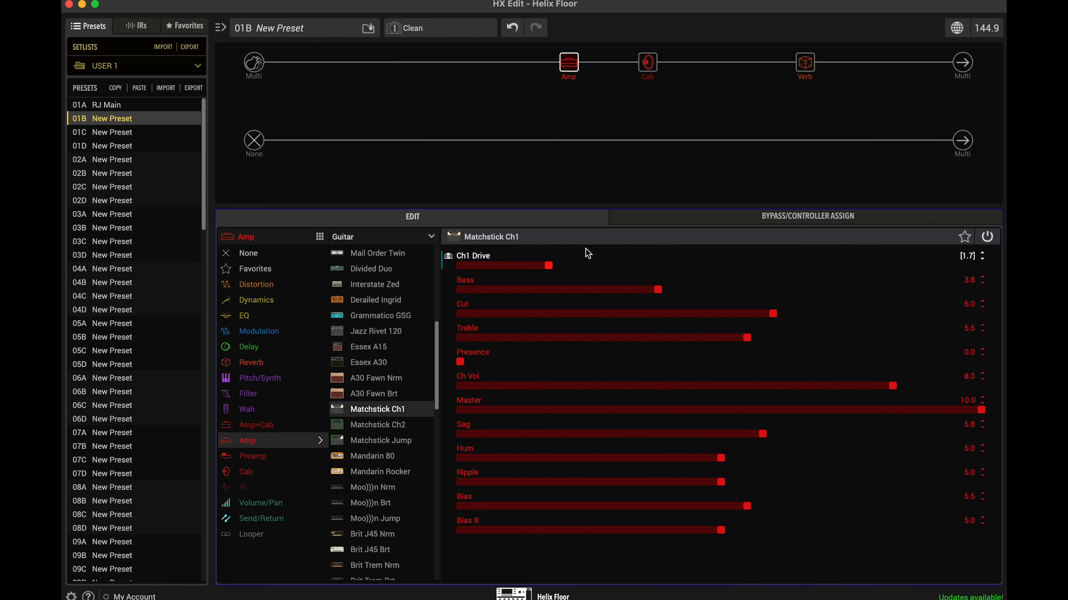
{"action": "right_click", "coordinate": [553, 268]}
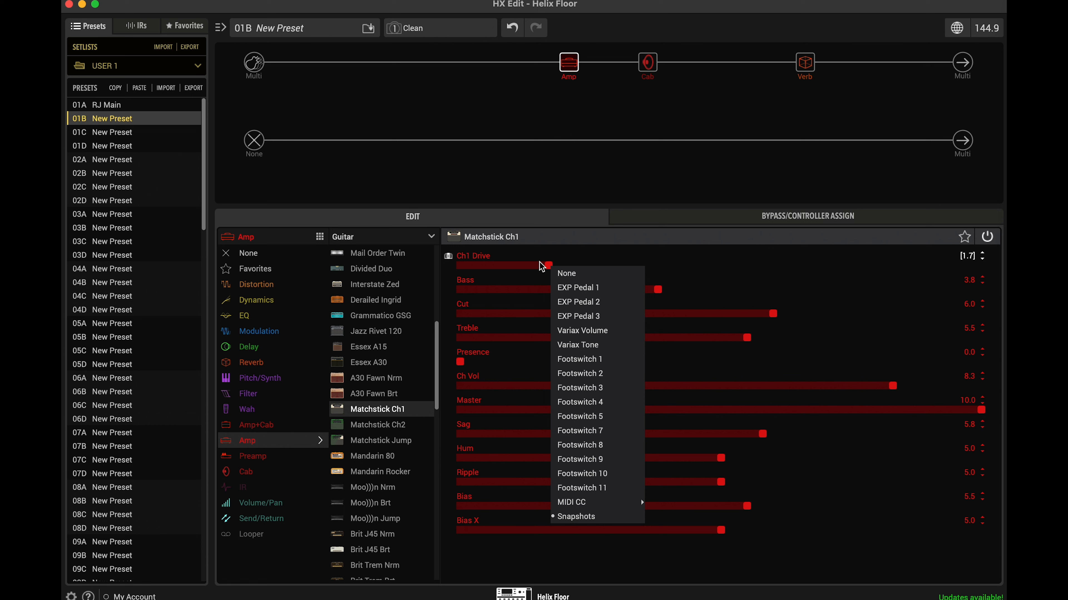
{"action": "left_click", "coordinate": [578, 238]}
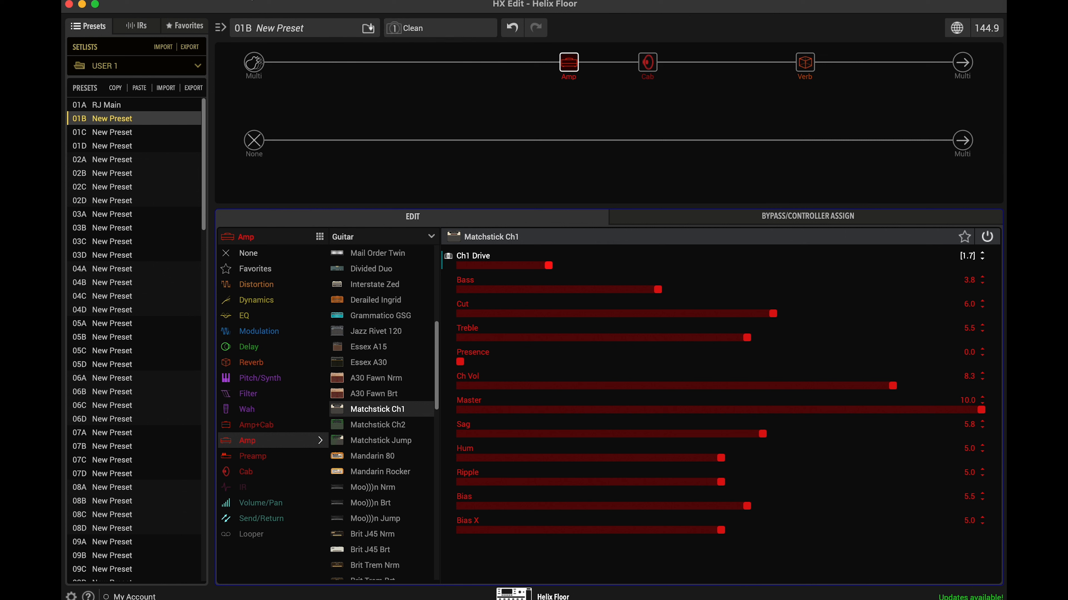
Step: Rename snapshot 2 as Crunch and set its Ch1 Drive to 2.8 on the Matchstick amp
{"action": "left_click", "coordinate": [413, 27]}
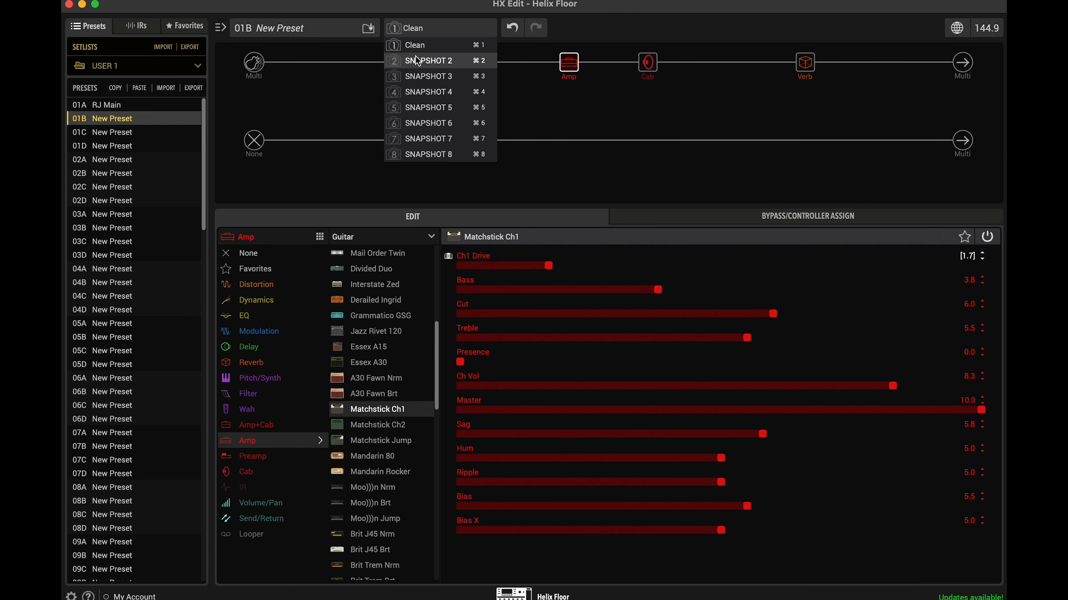
{"action": "left_click", "coordinate": [416, 59]}
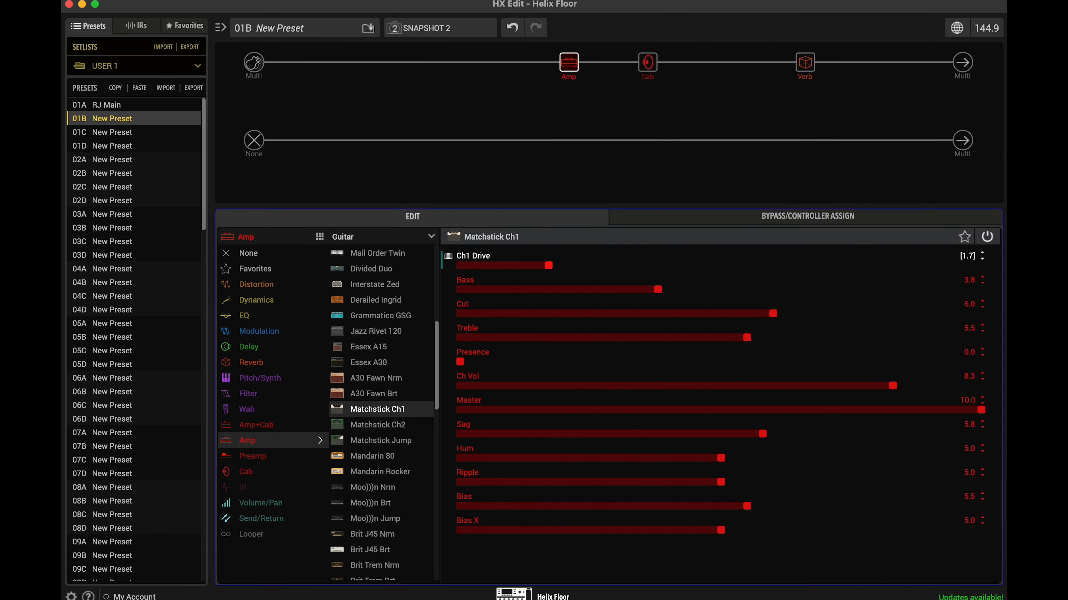
{"action": "left_click", "coordinate": [202, 0]}
{"action": "left_click", "coordinate": [230, 35]}
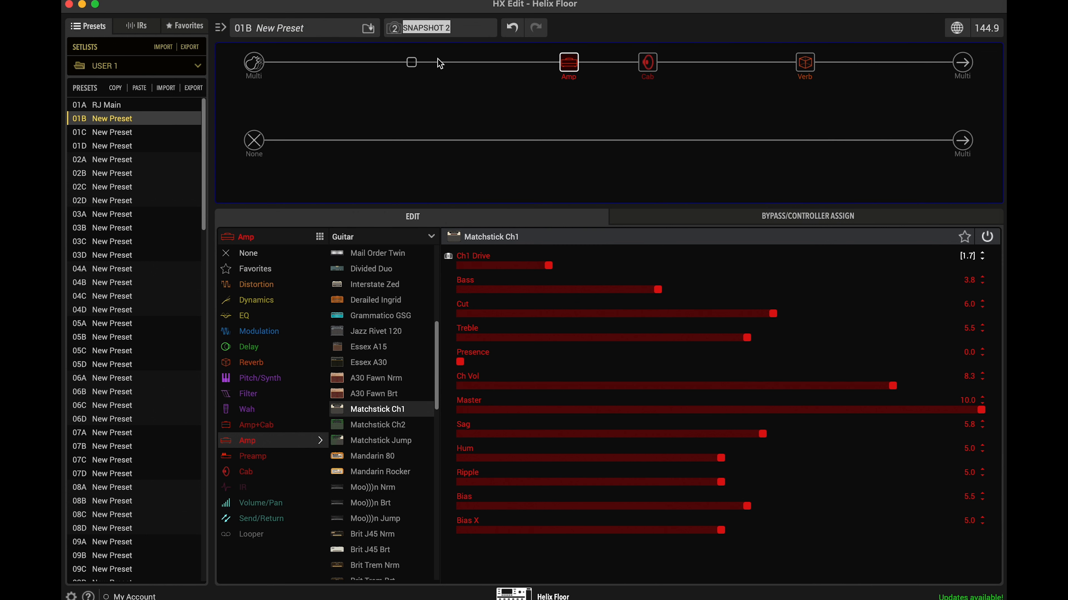
{"action": "type", "text": "Crunch"}
{"action": "key", "text": "Return"}
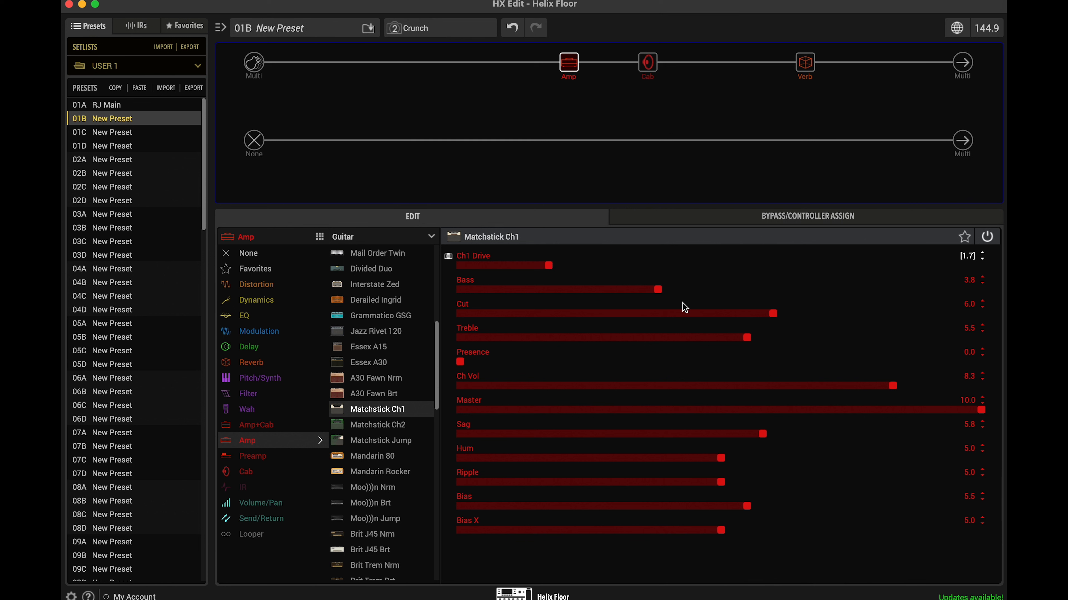
{"action": "left_click_drag", "start_coordinate": [549, 266], "coordinate": [610, 268]}
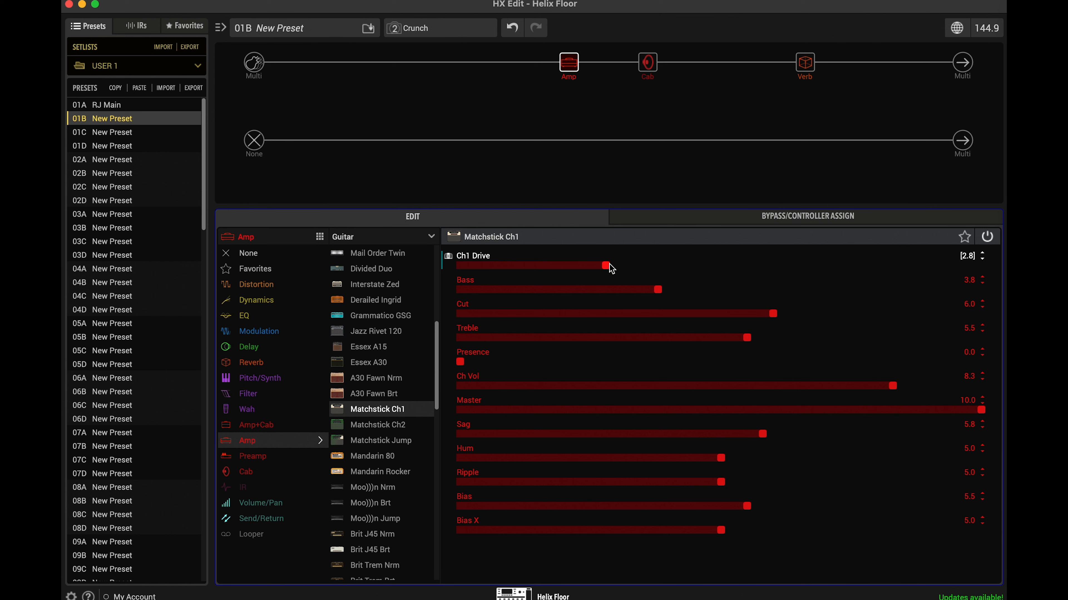
Step: Switch back and forth between the Clean and Crunch snapshots to compare the amp's Ch1 Drive, ending on Clean
{"action": "left_click", "coordinate": [440, 31]}
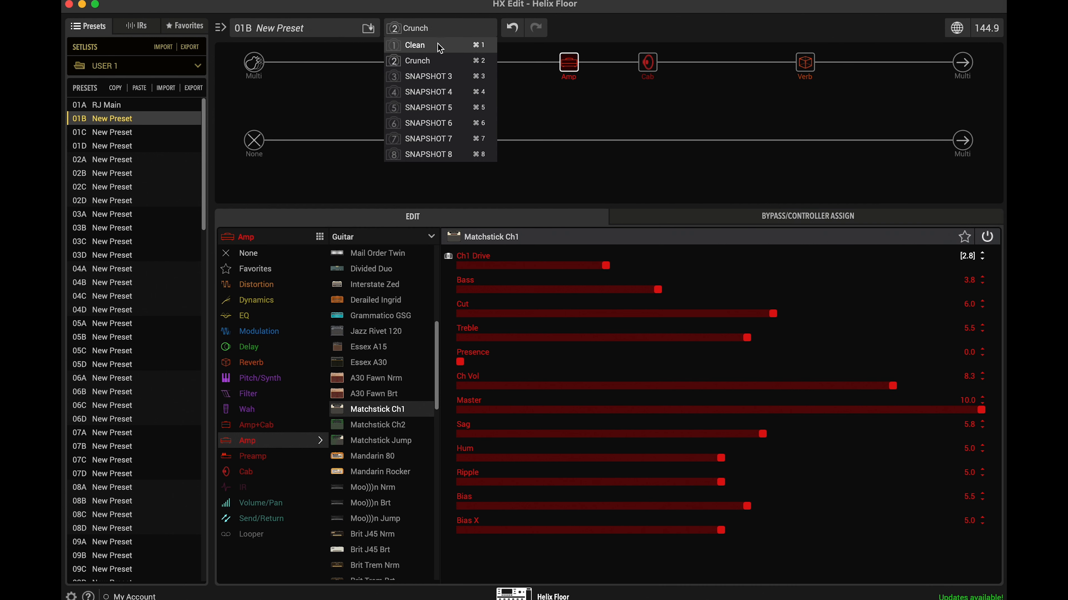
{"action": "left_click", "coordinate": [440, 45]}
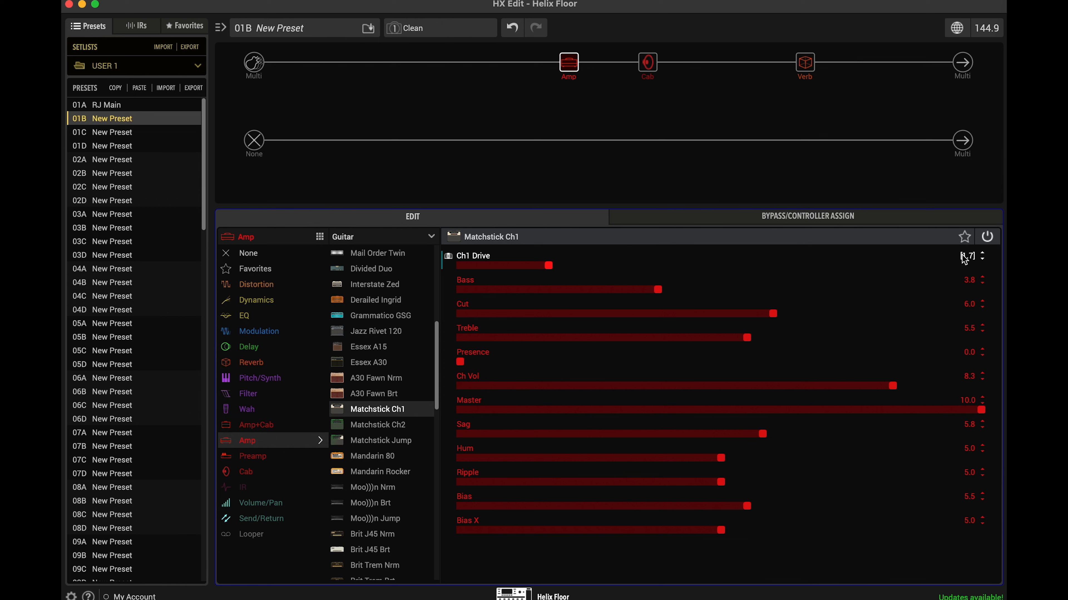
{"action": "left_click", "coordinate": [441, 28]}
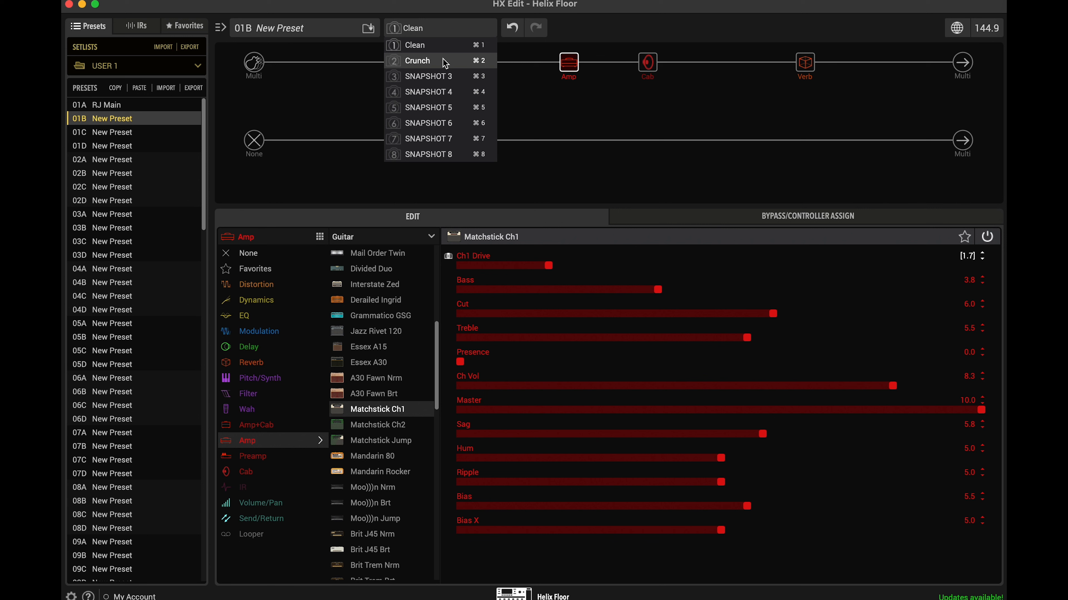
{"action": "left_click", "coordinate": [445, 61]}
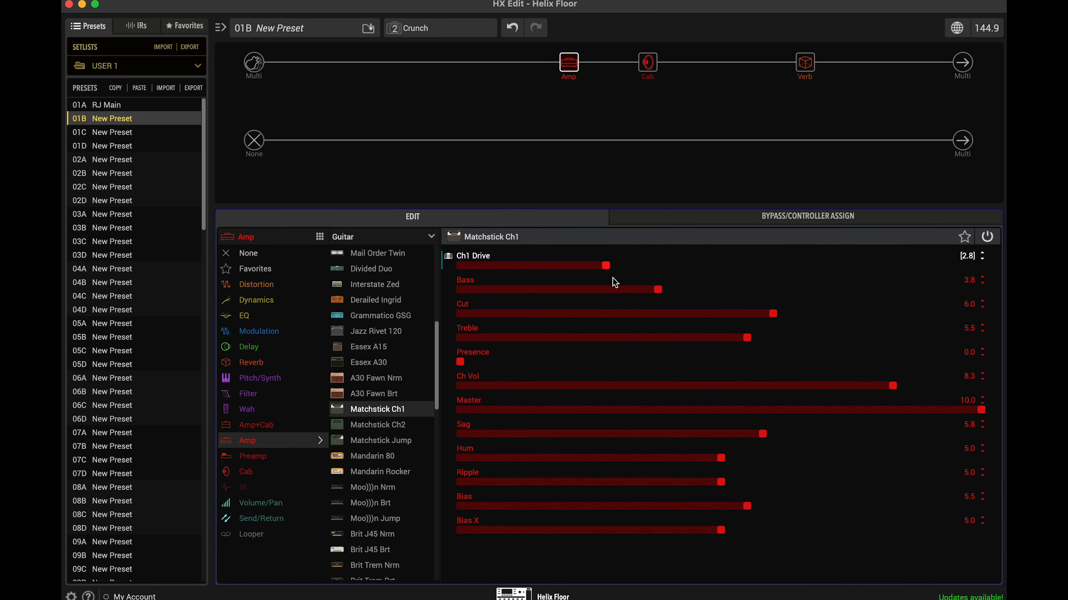
{"action": "left_click", "coordinate": [446, 29]}
{"action": "left_click", "coordinate": [437, 49]}
{"action": "left_click", "coordinate": [437, 28]}
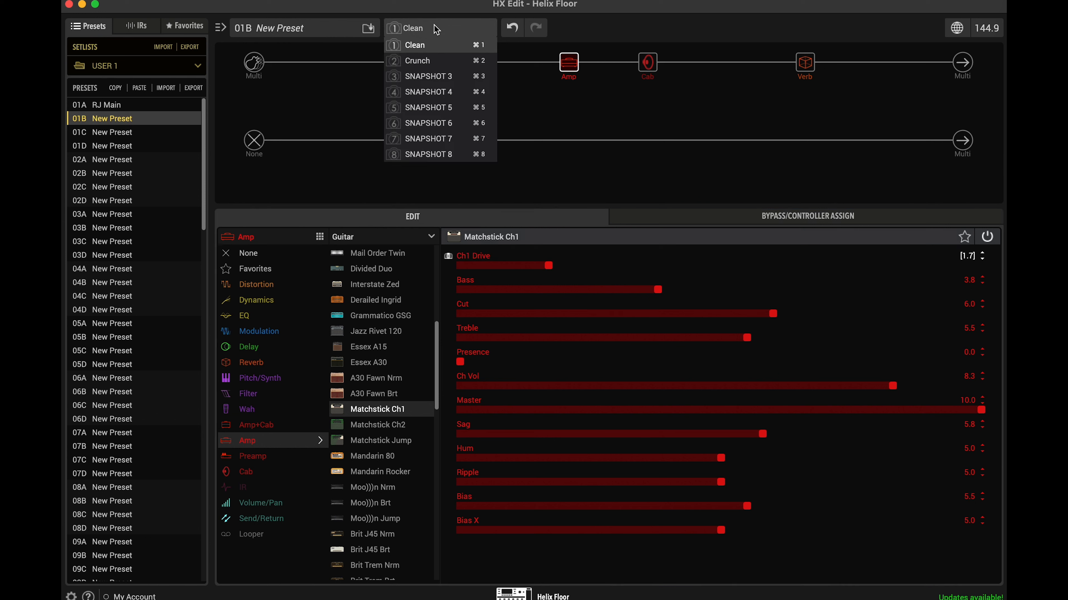
{"action": "left_click", "coordinate": [429, 61]}
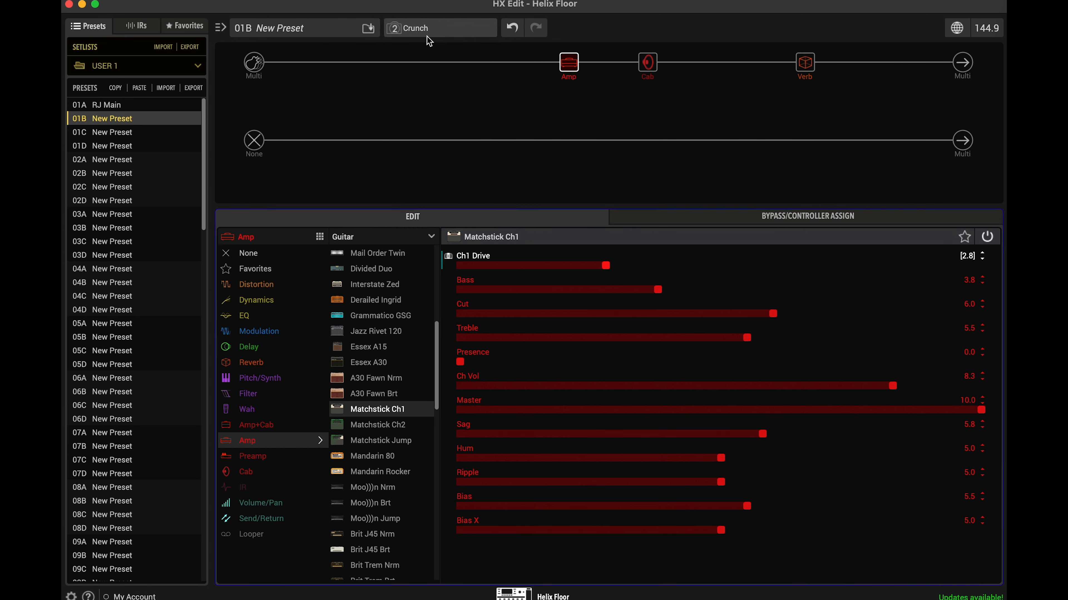
{"action": "left_click", "coordinate": [428, 27]}
{"action": "left_click", "coordinate": [426, 47]}
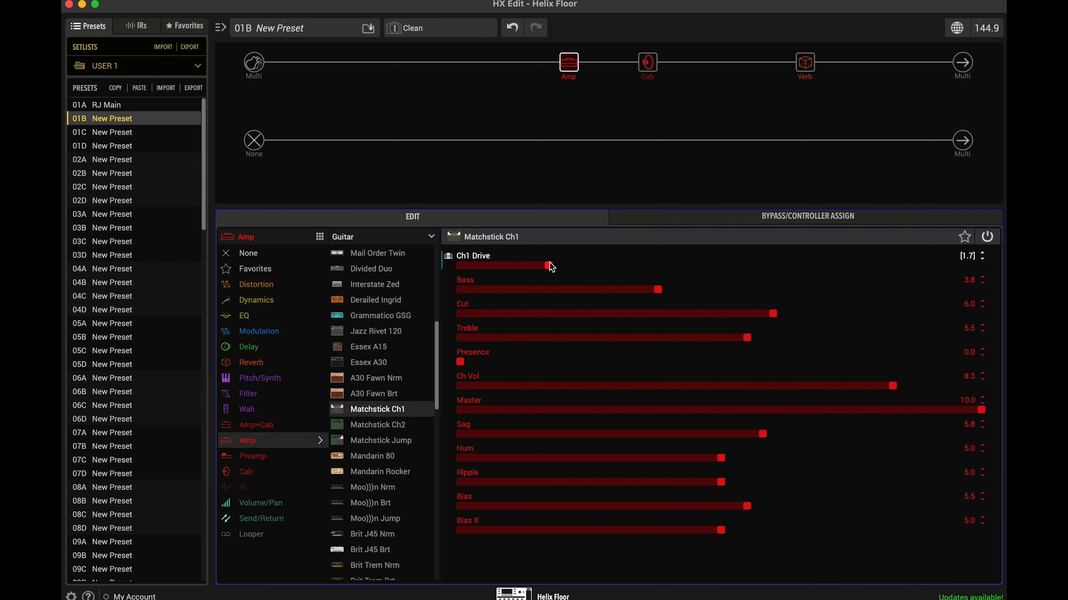
Step: Assign the Matchstick amp's Ch Vol parameter to Snapshots control
{"action": "right_click", "coordinate": [893, 387]}
{"action": "scroll", "coordinate": [920, 488], "scroll_direction": "down", "scroll_amount": 1}
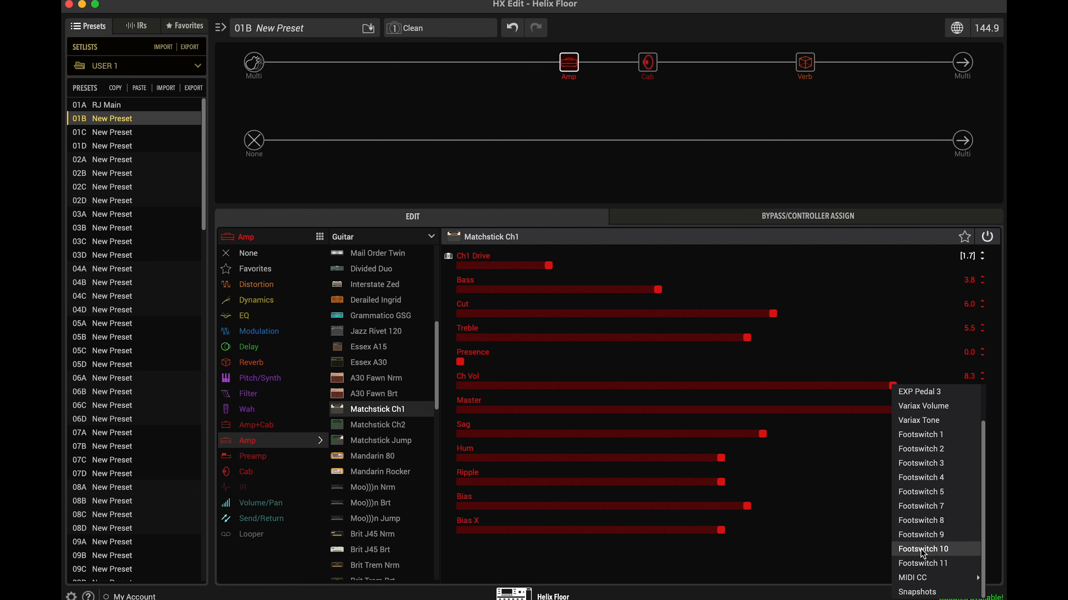
{"action": "left_click", "coordinate": [918, 592]}
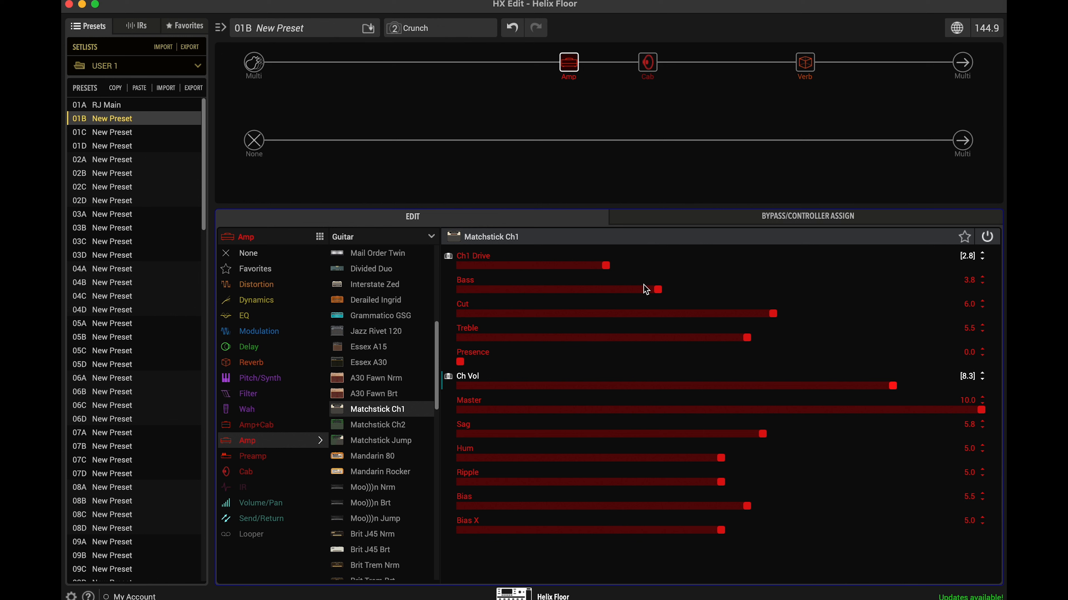
Step: Lower the amp's Ch Vol to 7.5 in the Crunch snapshot
{"action": "left_click_drag", "start_coordinate": [894, 385], "coordinate": [876, 386]}
{"action": "left_click_drag", "start_coordinate": [876, 386], "coordinate": [865, 386]}
{"action": "left_click", "coordinate": [481, 28]}
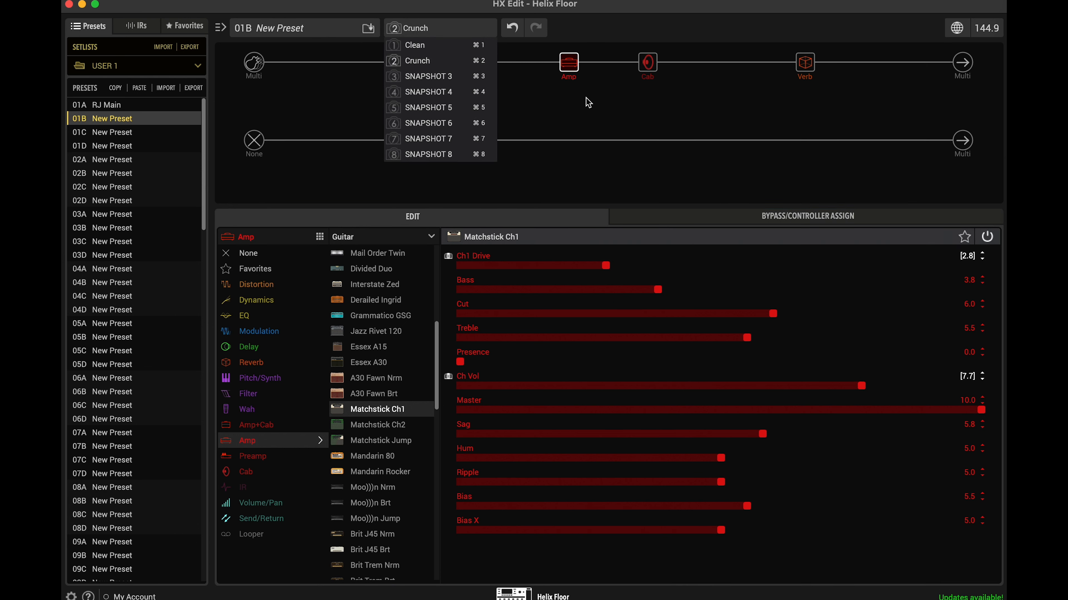
{"action": "left_click", "coordinate": [602, 109]}
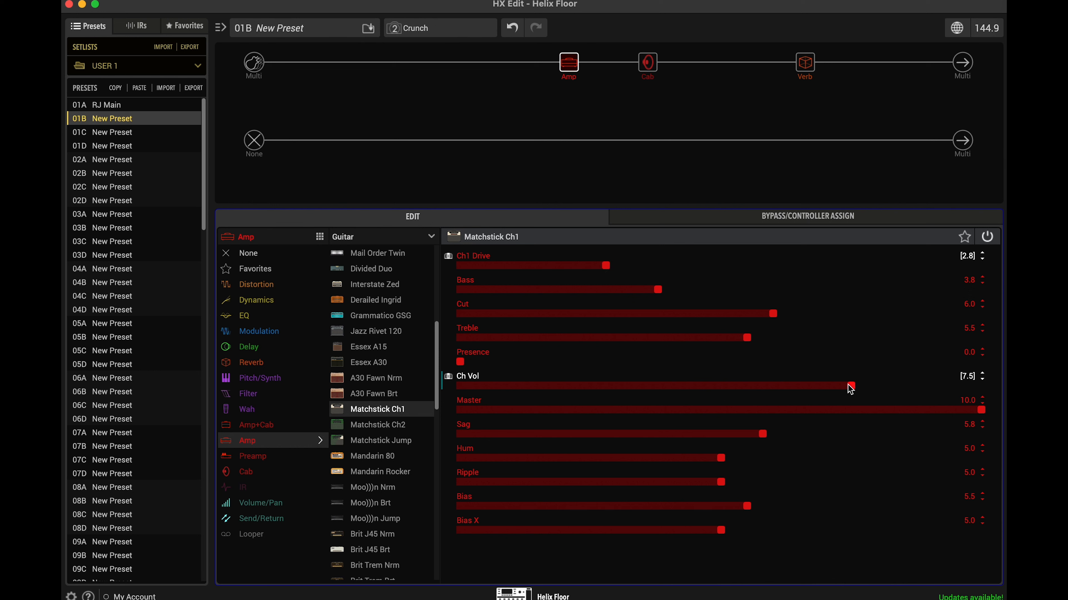
Step: Switch to snapshot 3 and back to Crunch to compare the amp's Ch1 Drive and Ch Vol
{"action": "left_click", "coordinate": [447, 28]}
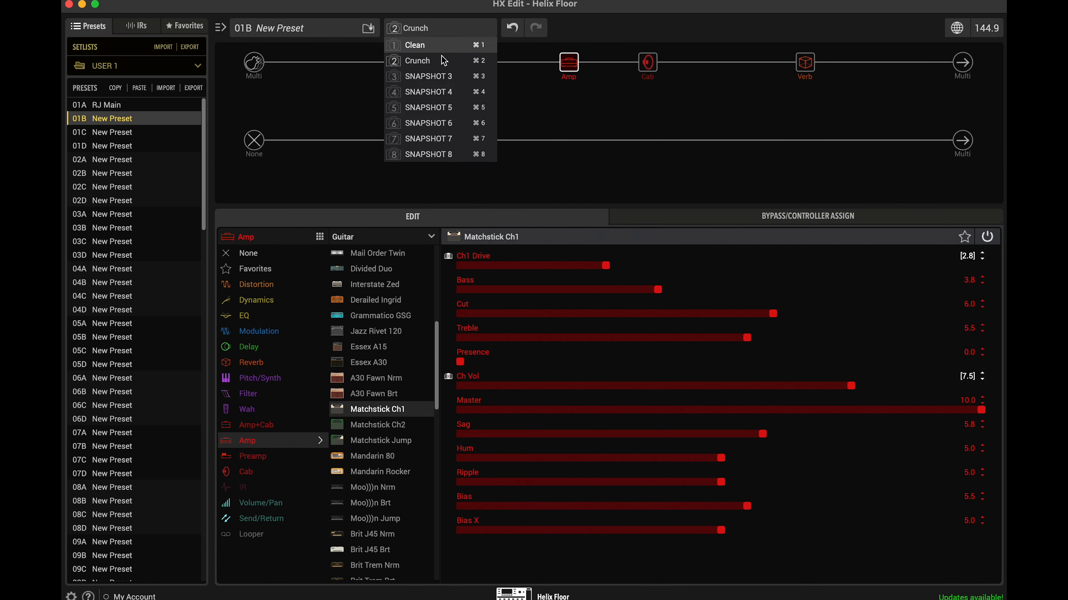
{"action": "left_click", "coordinate": [439, 81]}
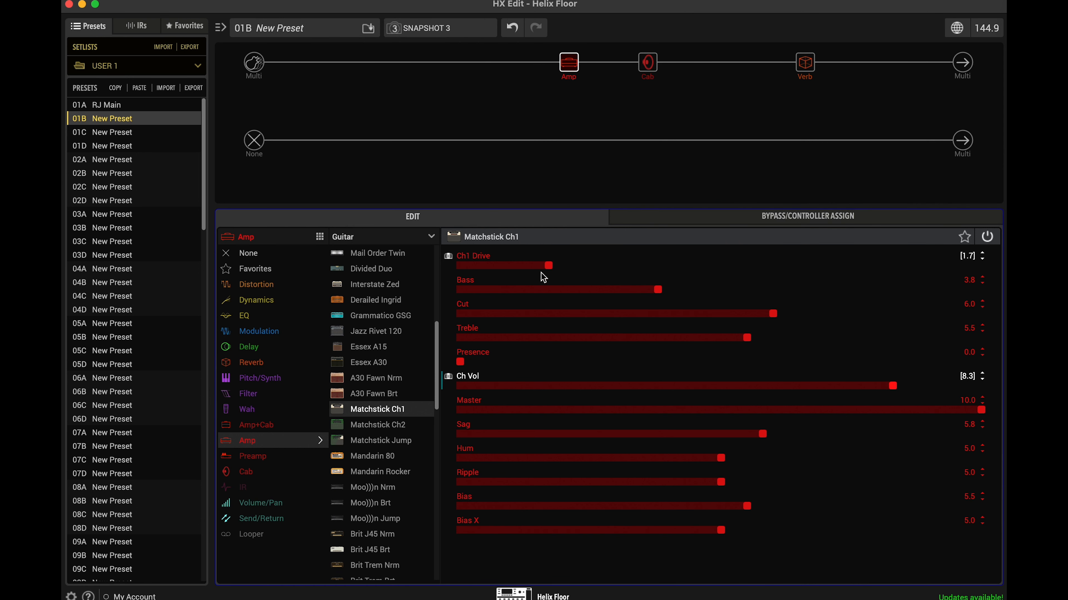
{"action": "left_click", "coordinate": [444, 28]}
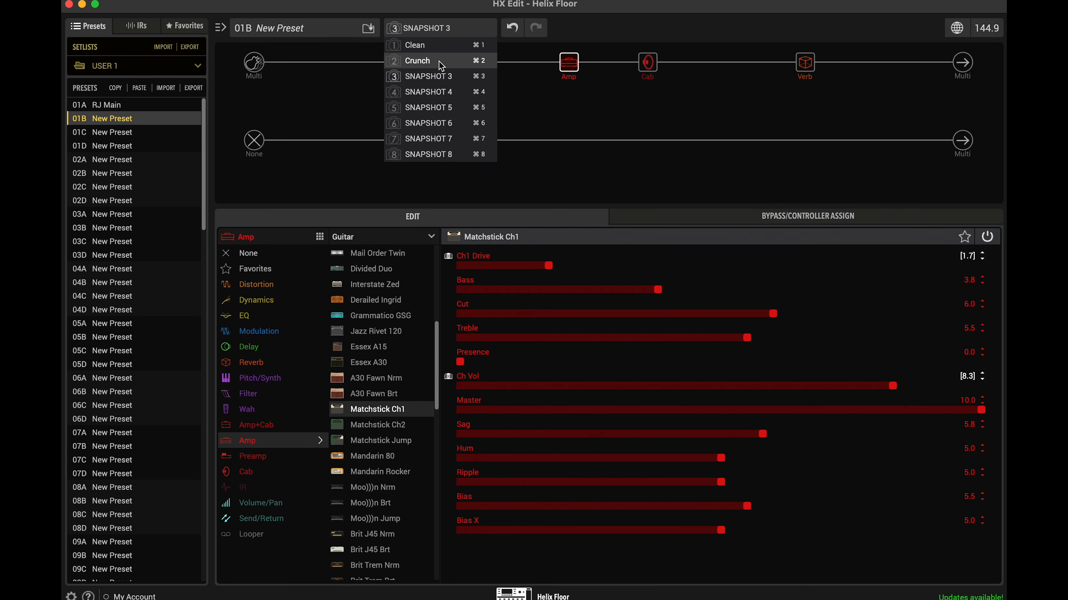
{"action": "left_click", "coordinate": [439, 62]}
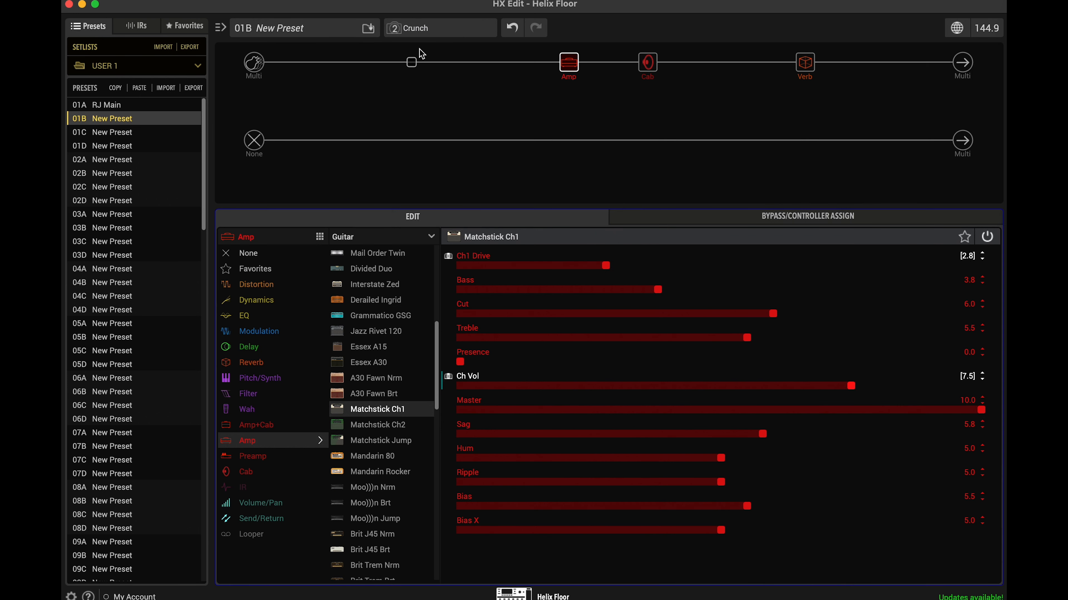
Step: In snapshot 3, set the Matchstick amp's Ch1 Drive to 5.3 and its Ch Vol to 7.2
{"action": "left_click", "coordinate": [421, 31]}
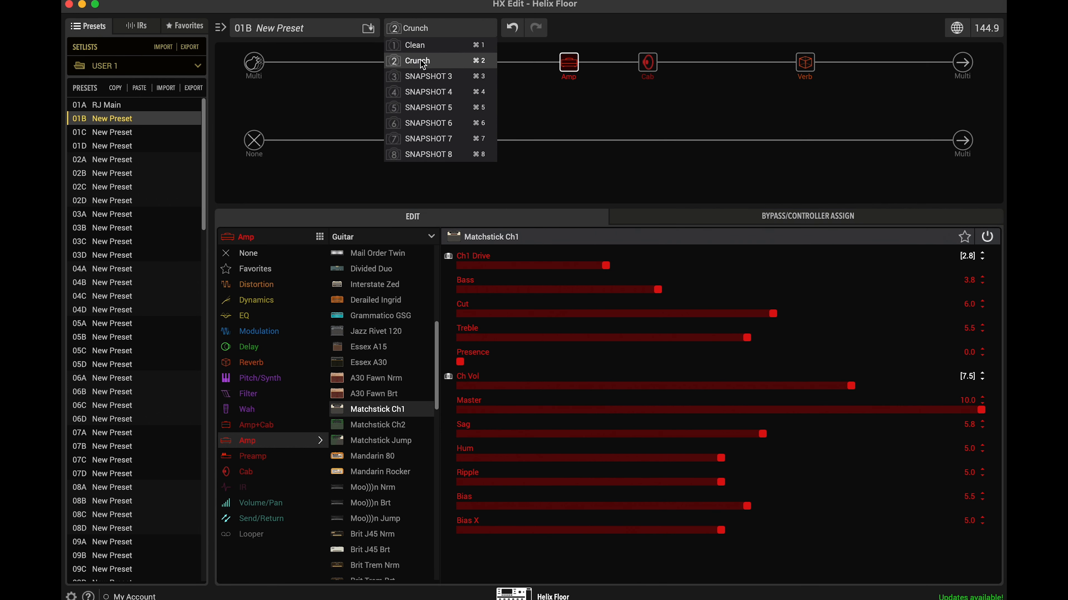
{"action": "left_click", "coordinate": [418, 74]}
{"action": "left_click_drag", "start_coordinate": [555, 265], "coordinate": [691, 277]}
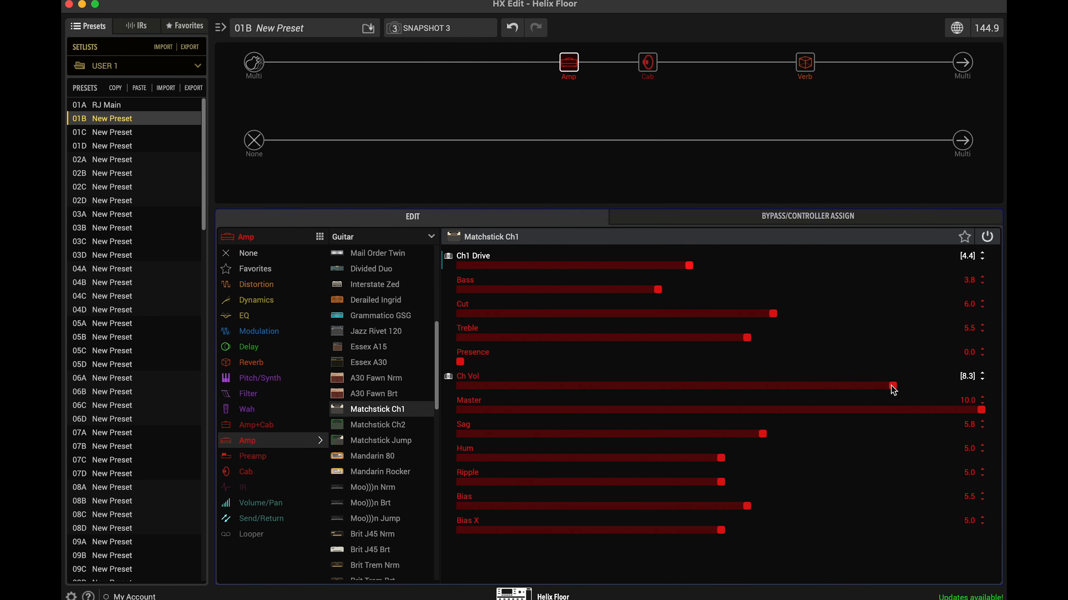
{"action": "left_click", "coordinate": [862, 387]}
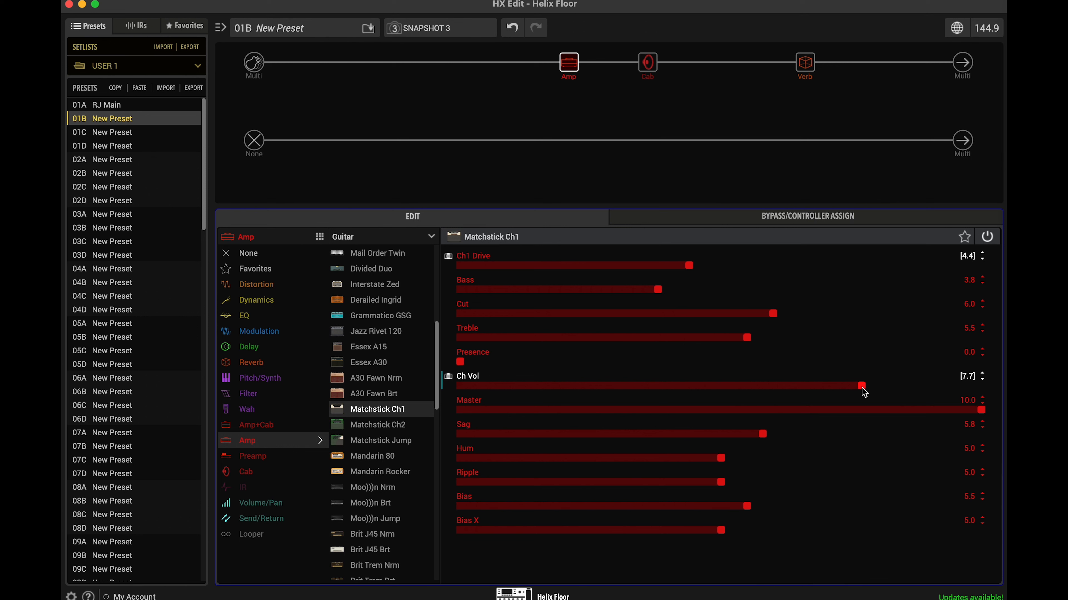
{"action": "left_click_drag", "start_coordinate": [691, 266], "coordinate": [715, 266]}
{"action": "left_click_drag", "start_coordinate": [859, 386], "coordinate": [845, 386]}
{"action": "left_click_drag", "start_coordinate": [715, 266], "coordinate": [740, 271]}
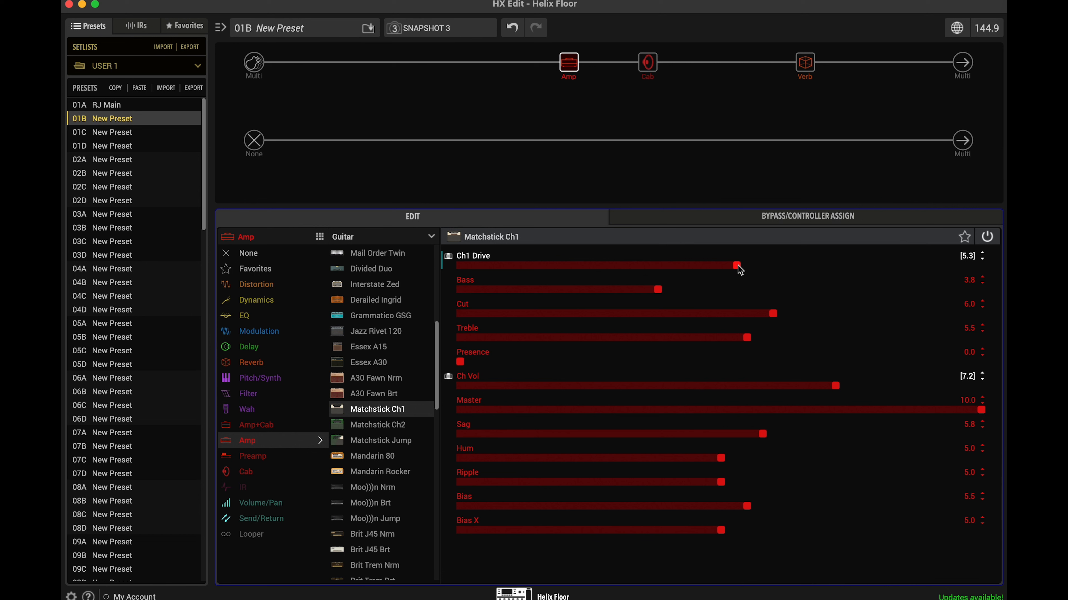
Step: Rename snapshot 3 as Rhythm
{"action": "left_click", "coordinate": [206, 1]}
{"action": "left_click", "coordinate": [231, 34]}
{"action": "type", "text": "Rhythm"}
{"action": "key", "text": "Return"}
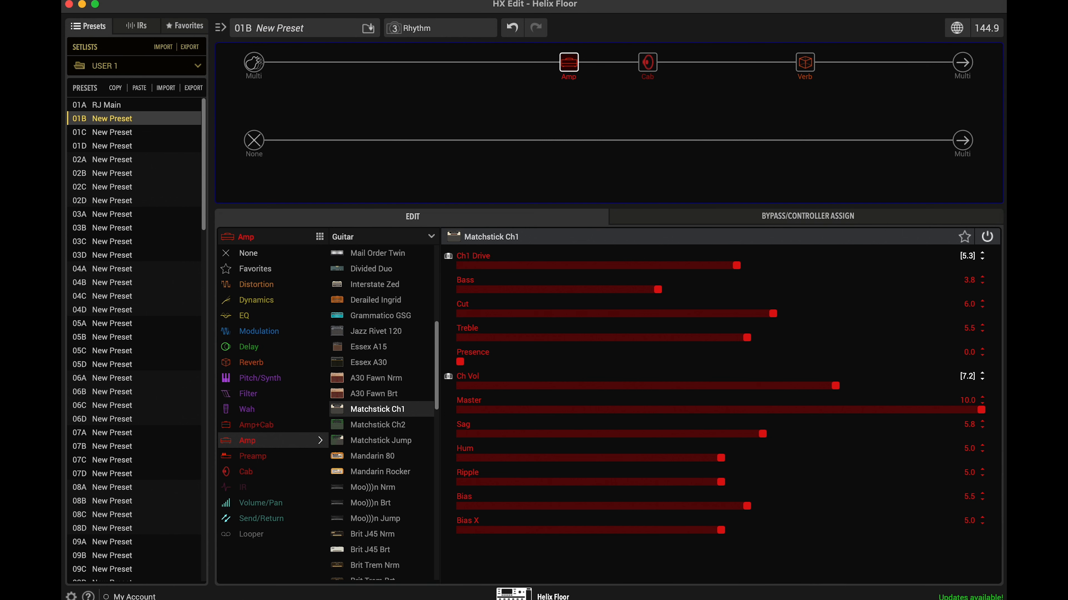
Step: Compare the Clean, Crunch and Rhythm snapshots and raise the amp's Ch Vol to 7.4 in Rhythm
{"action": "key", "text": "super+1"}
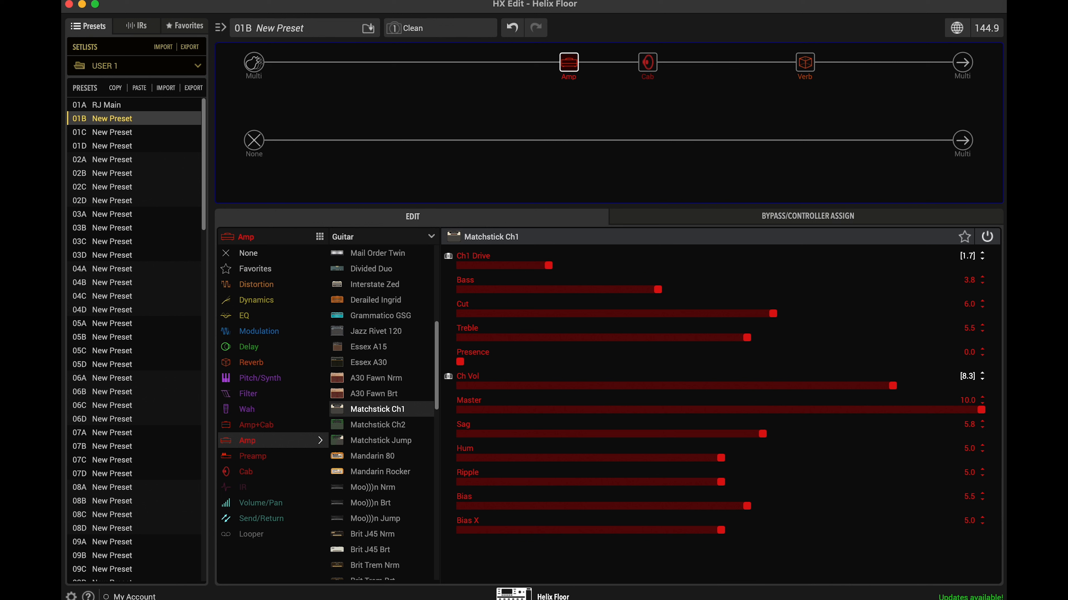
{"action": "key", "text": "super+2"}
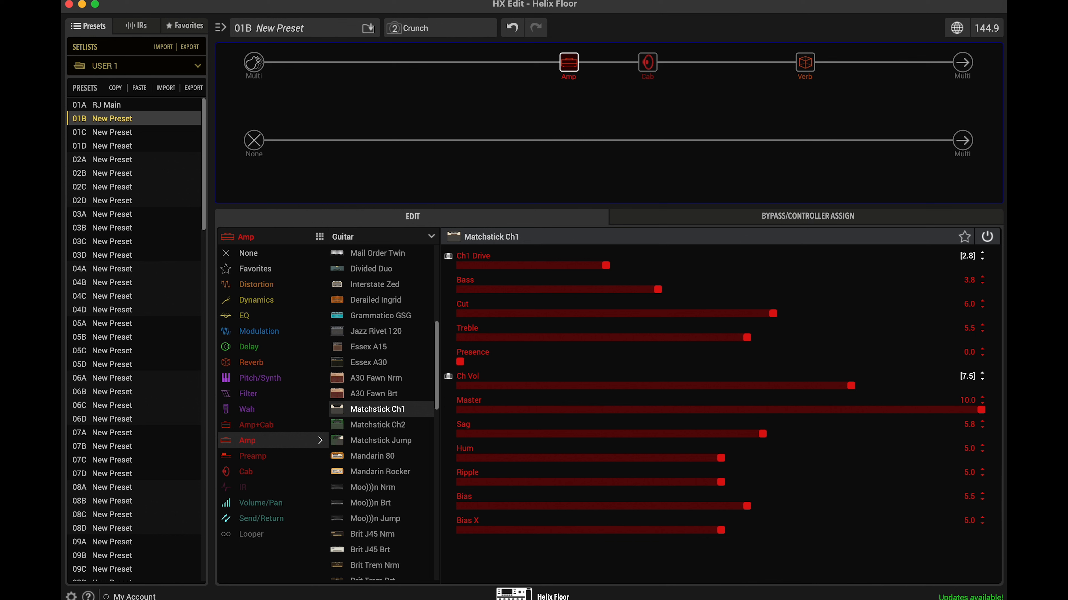
{"action": "key", "text": "super+3"}
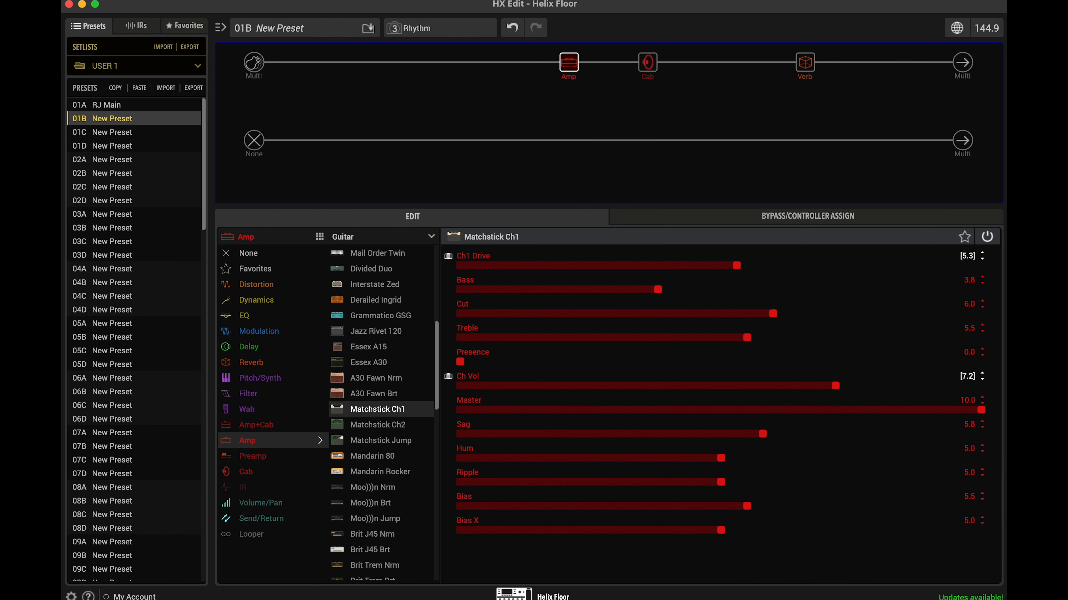
{"action": "left_click_drag", "start_coordinate": [837, 387], "coordinate": [845, 387]}
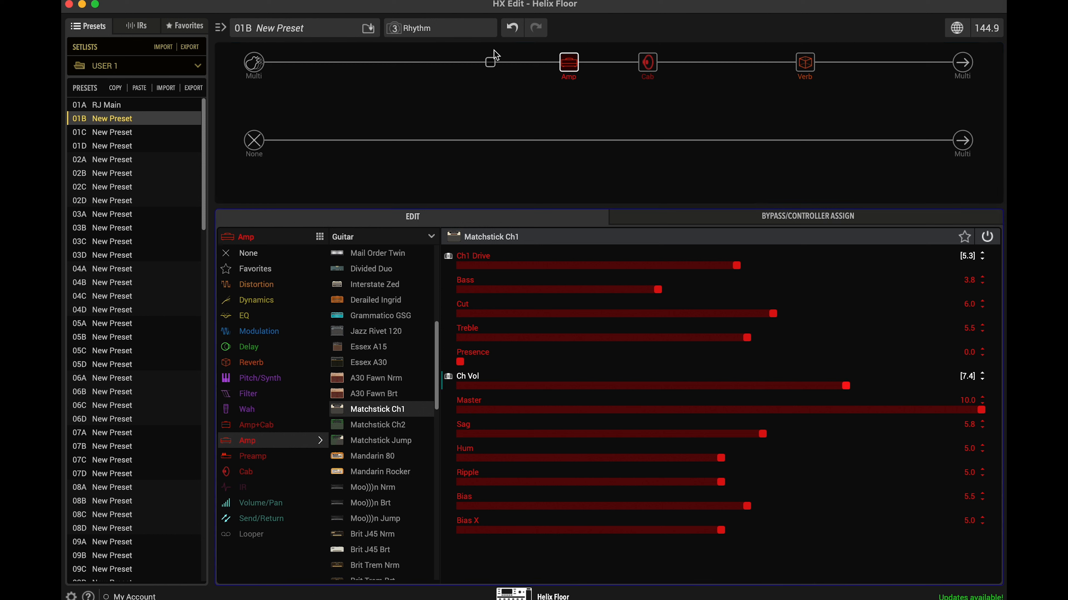
Step: In snapshot 4, set the Matchstick amp's Ch1 Drive to 5.3 and its Ch Vol to 8.6
{"action": "left_click", "coordinate": [462, 33]}
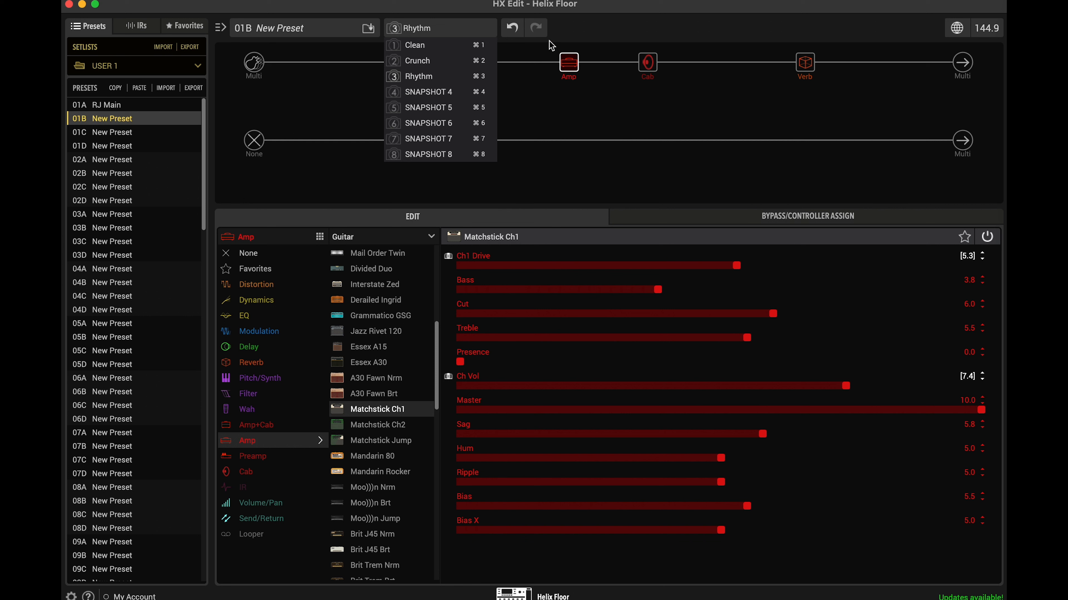
{"action": "left_click", "coordinate": [462, 94]}
{"action": "left_click_drag", "start_coordinate": [555, 270], "coordinate": [743, 278]}
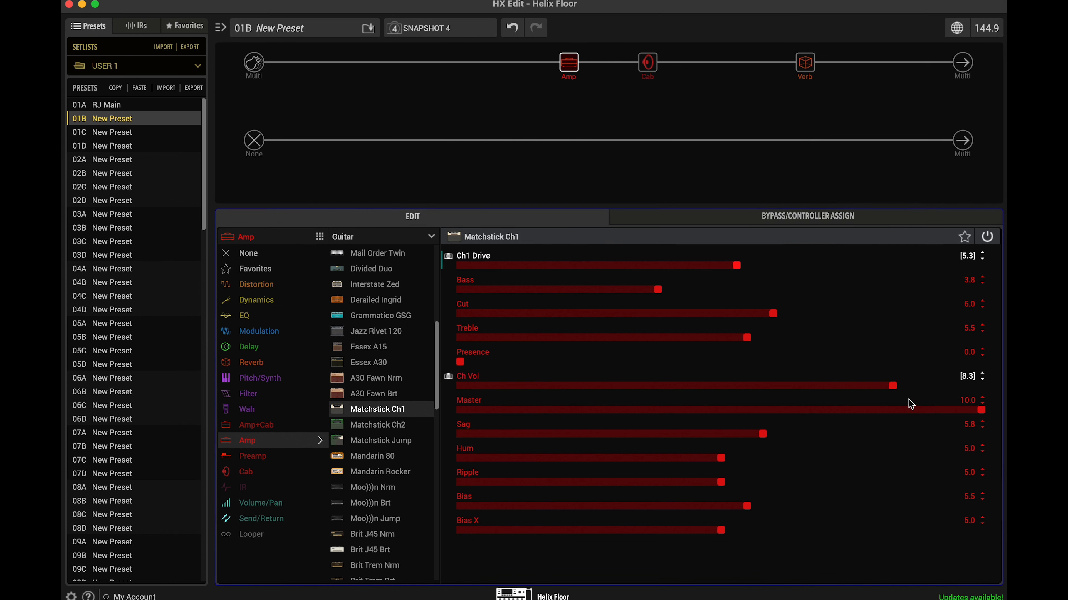
{"action": "mouse_move", "coordinate": [892, 386]}
{"action": "left_mouse_down"}
{"action": "mouse_move", "coordinate": [831, 386]}
{"action": "mouse_move", "coordinate": [877, 389]}
{"action": "left_mouse_up"}
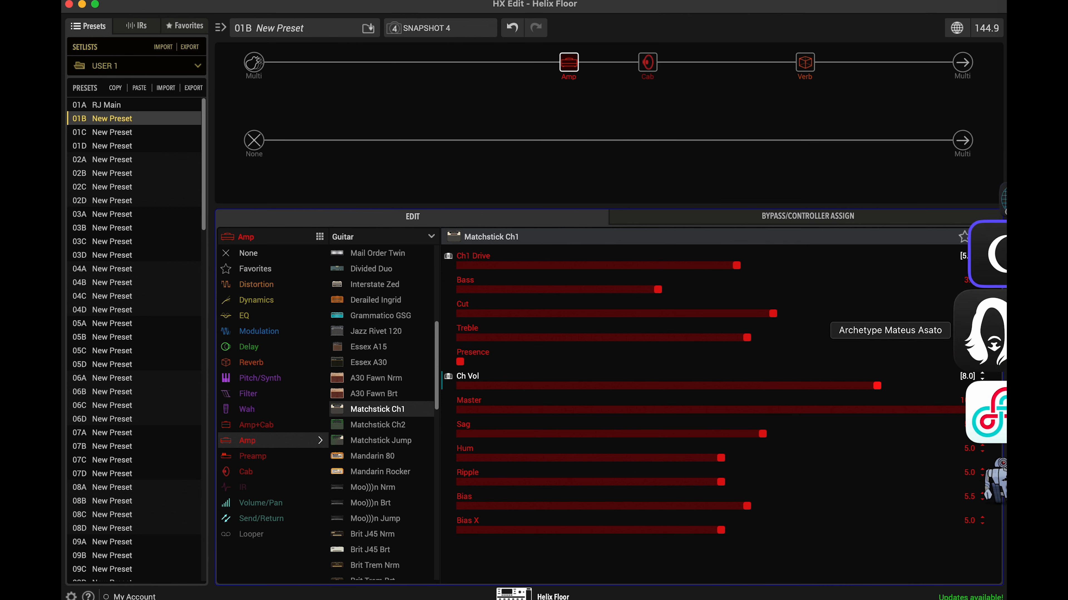
{"action": "left_click_drag", "start_coordinate": [881, 382], "coordinate": [913, 380]}
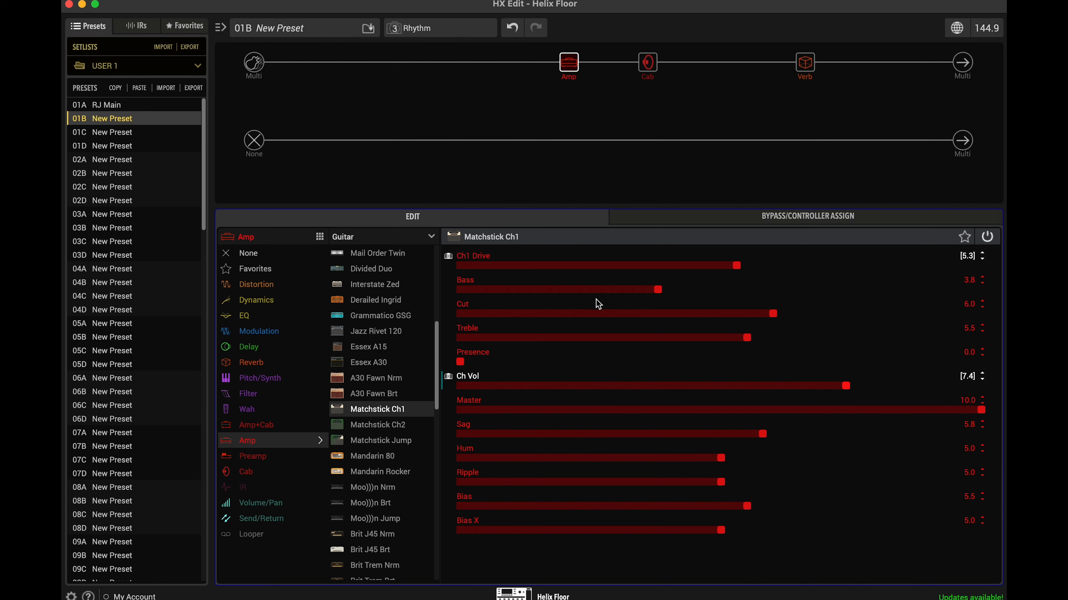
Step: Recall the Clean snapshot for comparison, and rename snapshot 4 as Lead
{"action": "left_click", "coordinate": [457, 35]}
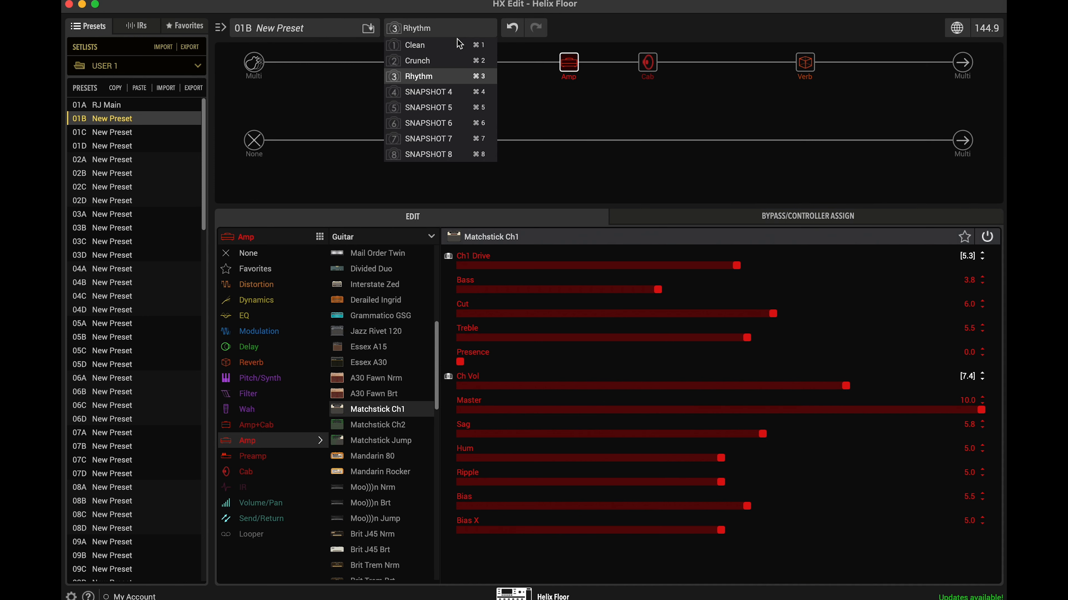
{"action": "left_click", "coordinate": [458, 45]}
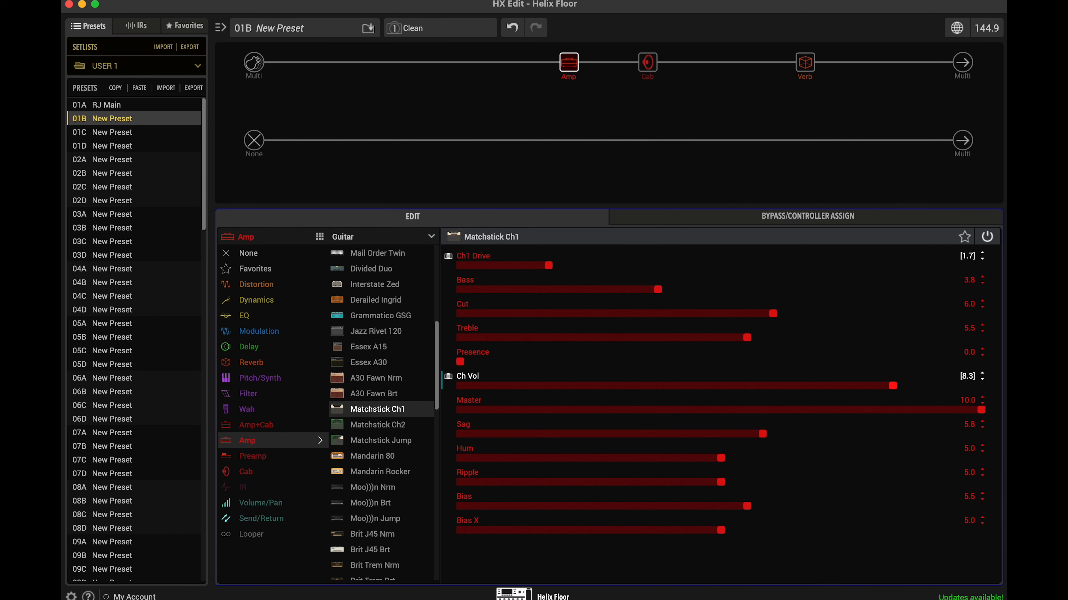
{"action": "left_click", "coordinate": [429, 28]}
{"action": "left_click", "coordinate": [431, 93]}
{"action": "left_click", "coordinate": [223, 0]}
{"action": "left_click", "coordinate": [234, 30]}
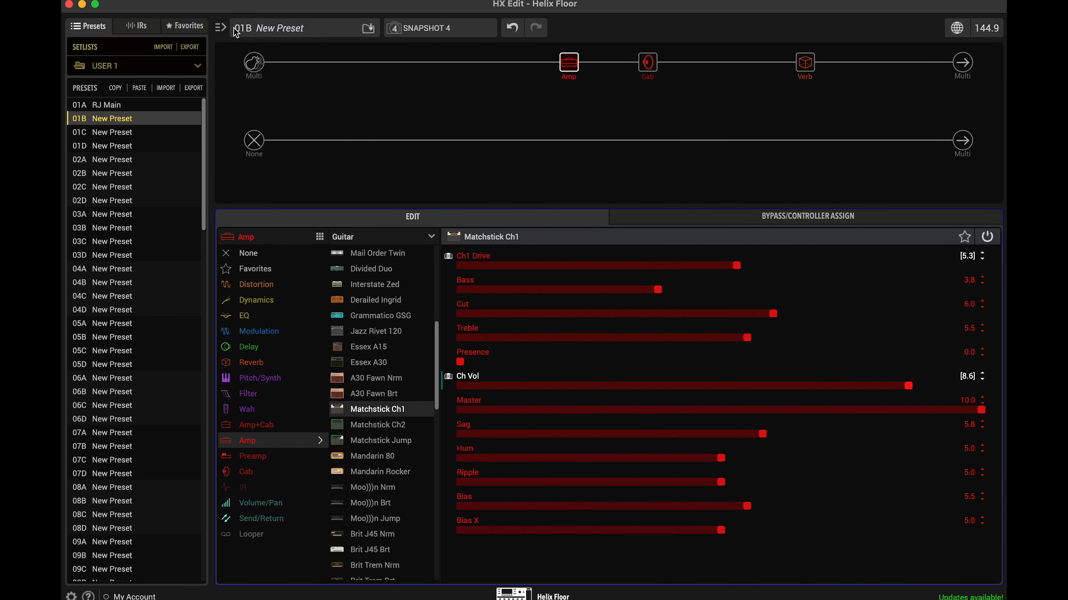
{"action": "type", "text": "Lead"}
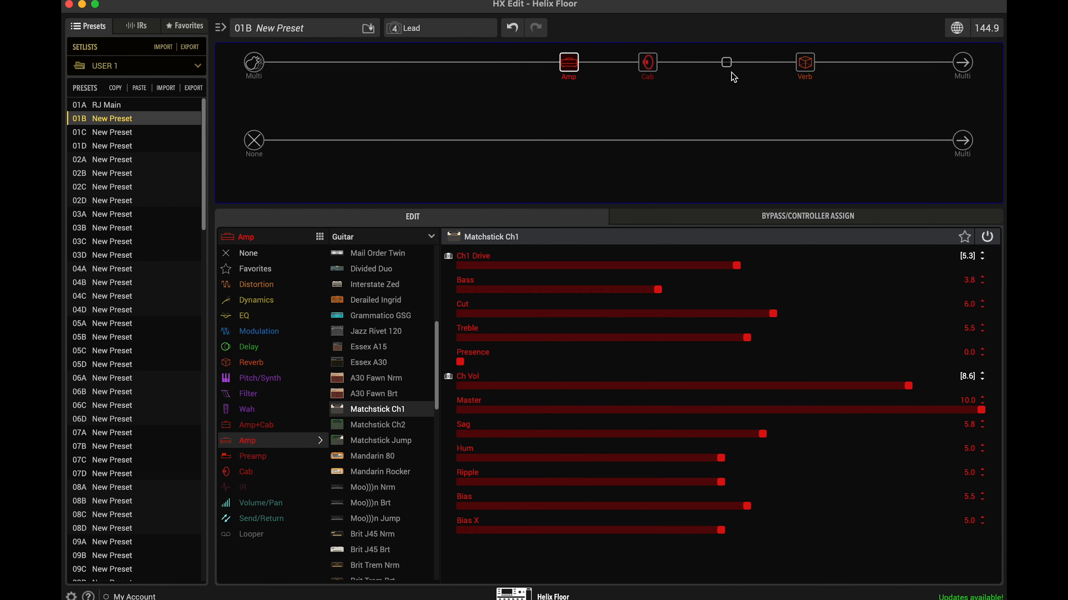
Step: Add a mono Simple Delay between the cab and reverb with Time 310 ms, Feedback 21% and Mix 29%
{"action": "left_click", "coordinate": [727, 64]}
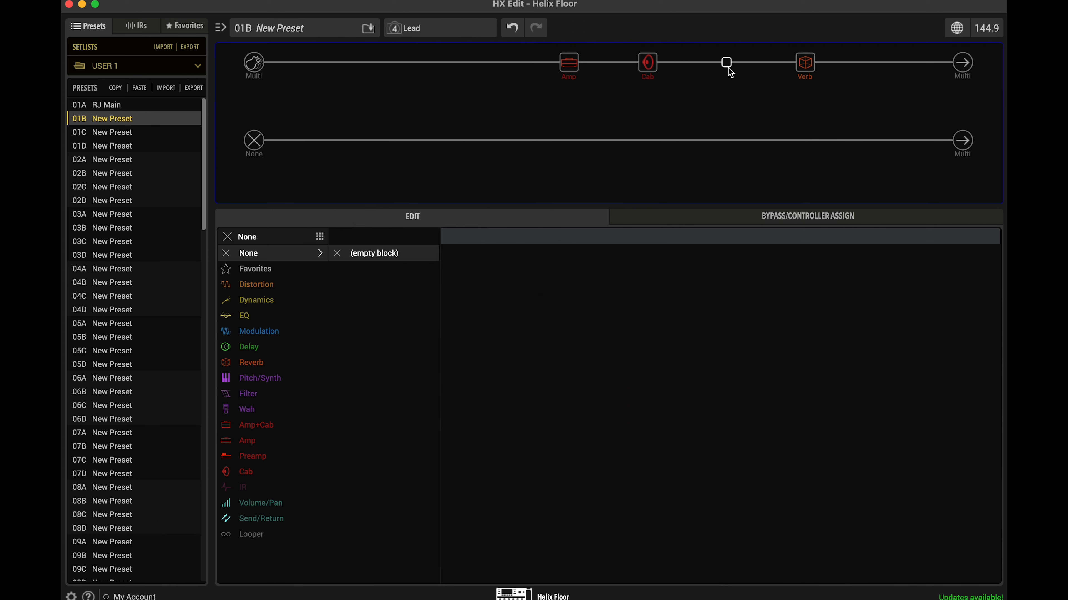
{"action": "left_click", "coordinate": [256, 354]}
{"action": "left_click", "coordinate": [377, 255]}
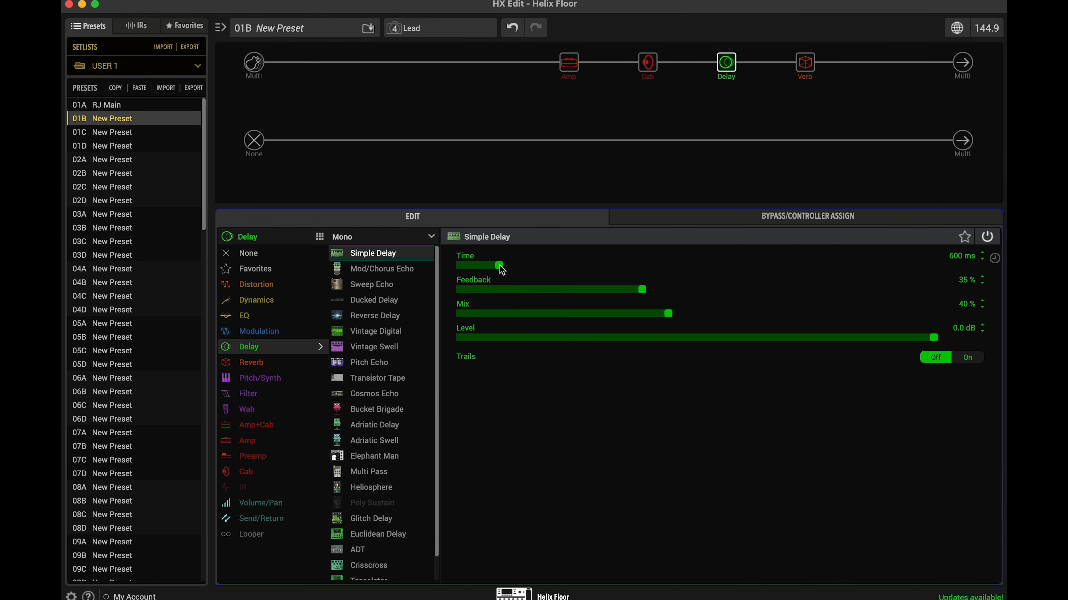
{"action": "left_click_drag", "start_coordinate": [499, 266], "coordinate": [482, 269]}
{"action": "left_click_drag", "start_coordinate": [655, 315], "coordinate": [568, 291]}
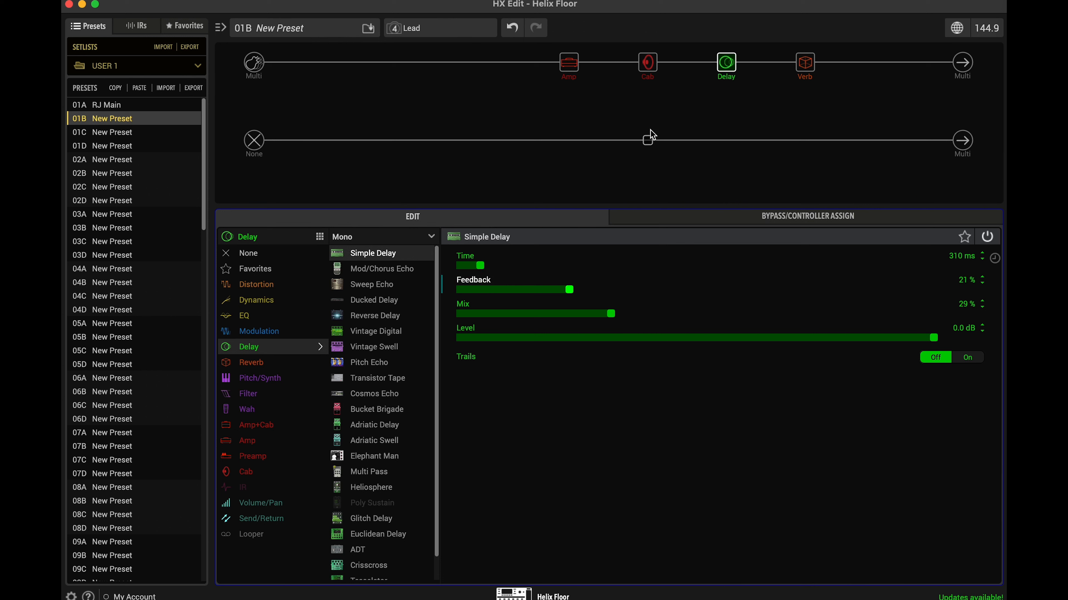
Step: Bypass the Simple Delay in the Clean, Crunch and Rhythm snapshots, and return to the Lead snapshot
{"action": "mouse_move", "coordinate": [726, 62]}
{"action": "left_click", "coordinate": [449, 31]}
{"action": "left_click", "coordinate": [444, 48]}
{"action": "mouse_move", "coordinate": [724, 59]}
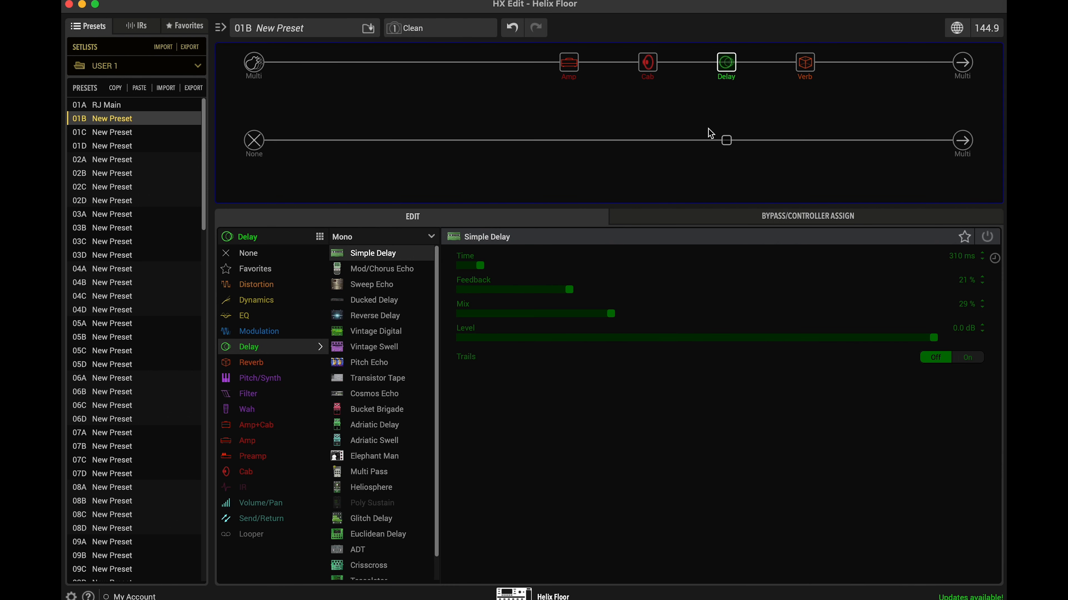
{"action": "left_click", "coordinate": [441, 25]}
{"action": "left_click", "coordinate": [437, 61]}
{"action": "left_click", "coordinate": [458, 30]}
{"action": "left_click", "coordinate": [448, 76]}
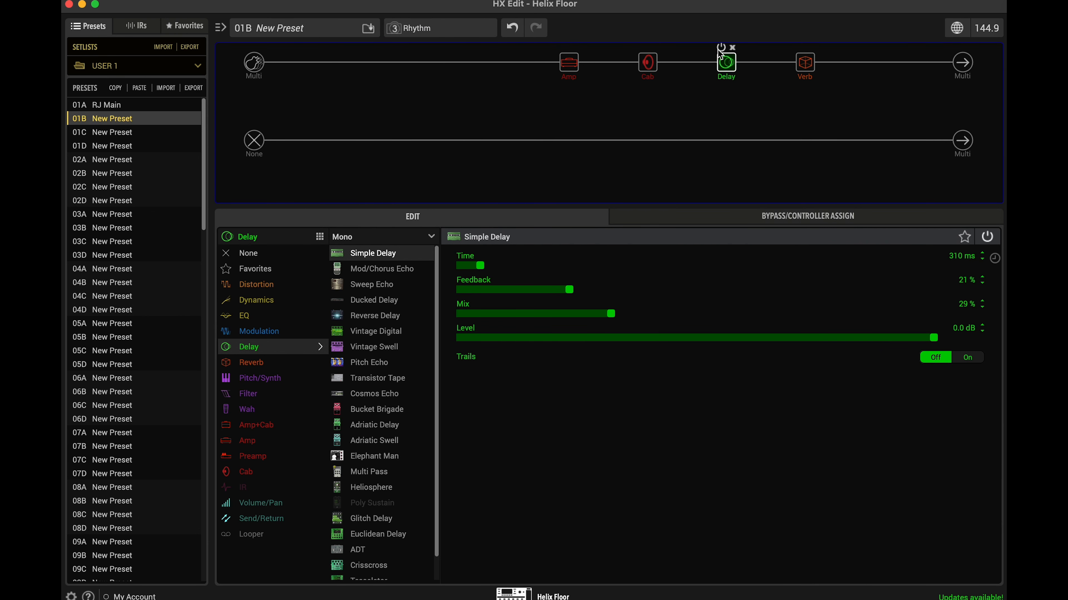
{"action": "left_click", "coordinate": [421, 28]}
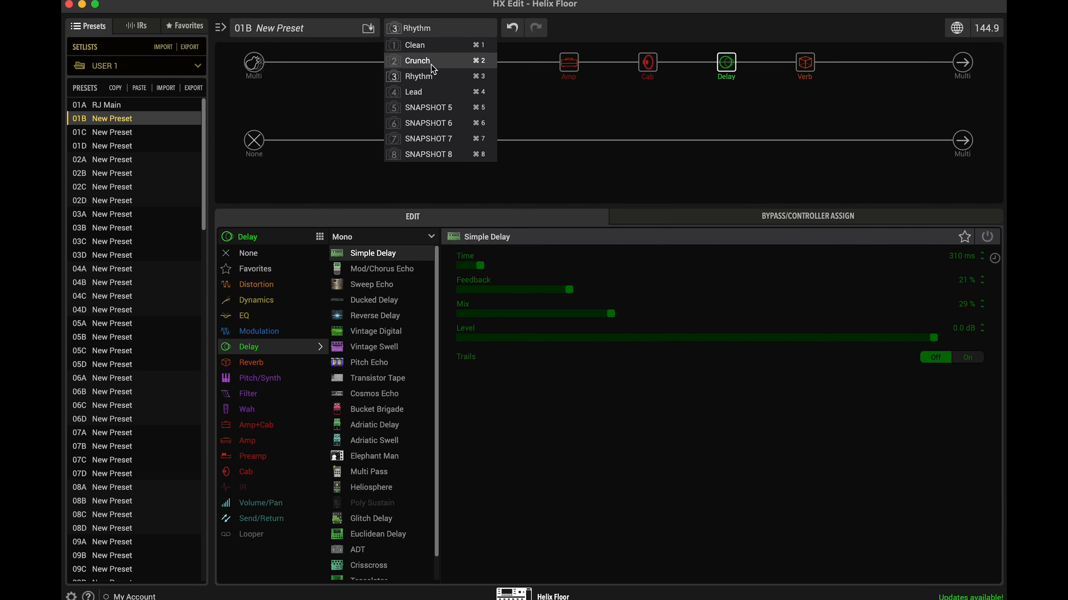
{"action": "left_click", "coordinate": [433, 92]}
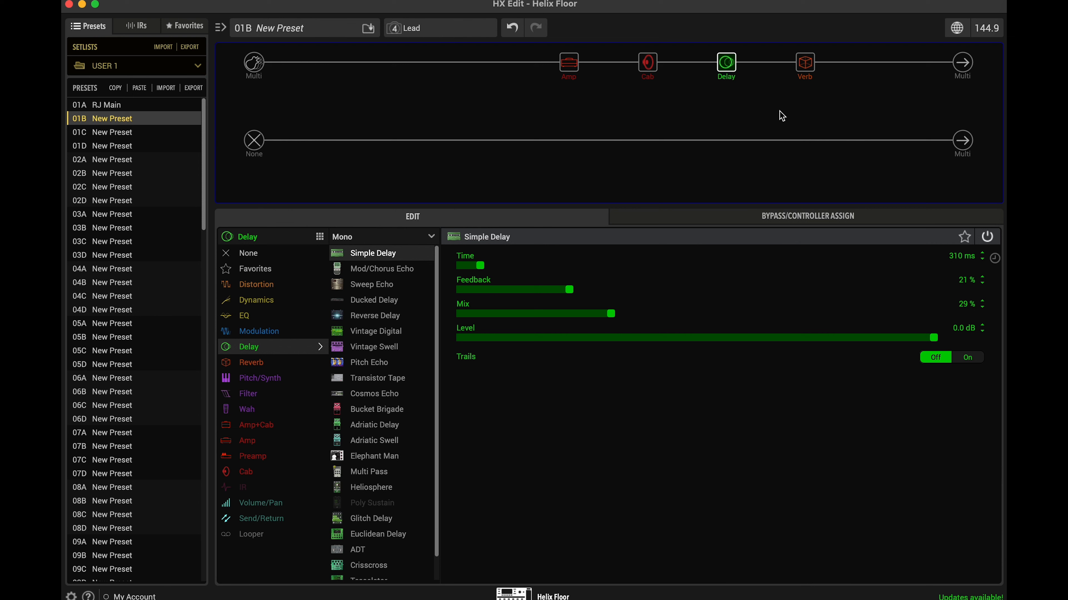
Step: Review the amp, delay and cab blocks across the Lead, Rhythm and Clean snapshots, including the list of amp models
{"action": "left_click", "coordinate": [568, 63]}
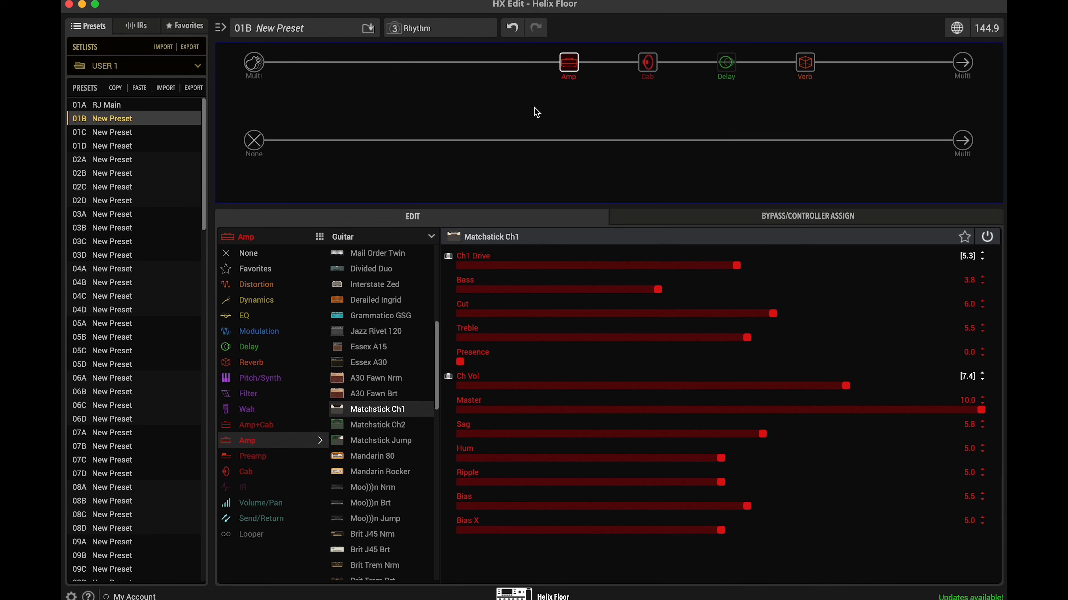
{"action": "left_click", "coordinate": [739, 81]}
{"action": "left_click", "coordinate": [446, 28]}
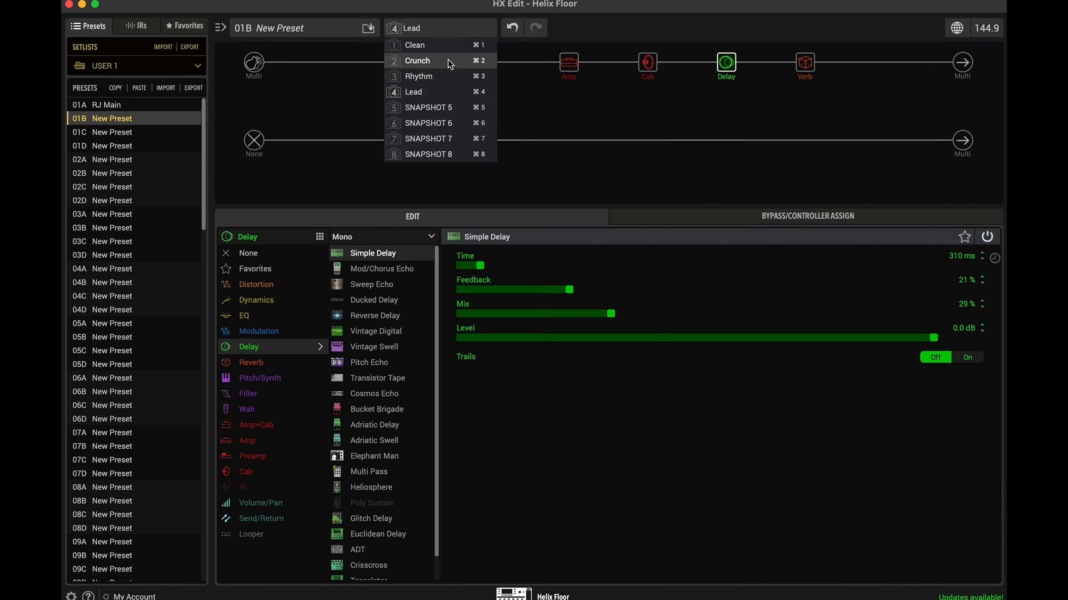
{"action": "left_click", "coordinate": [451, 45]}
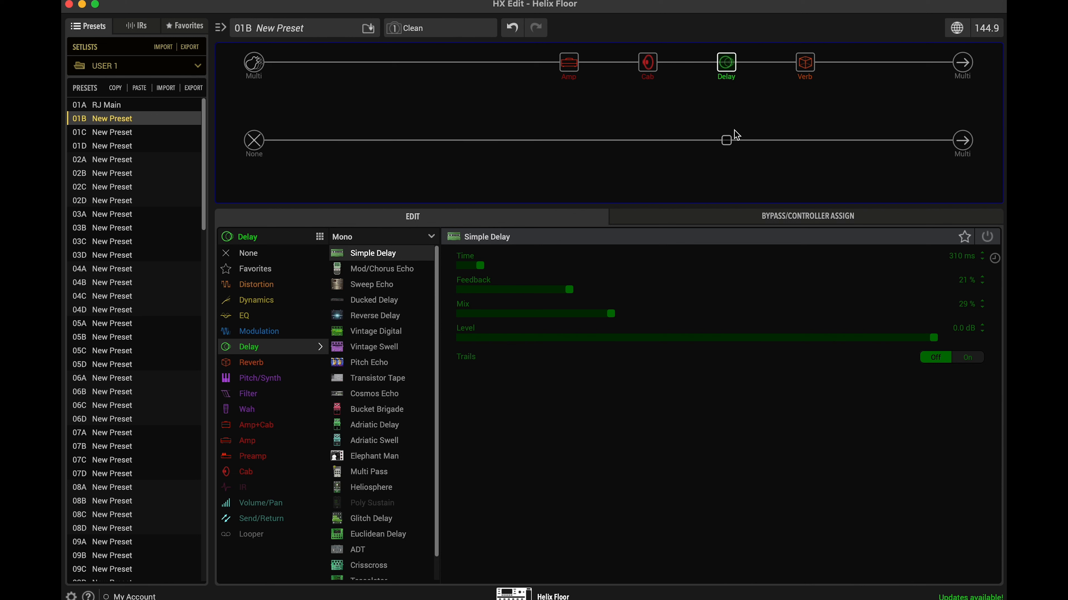
{"action": "left_click", "coordinate": [576, 77]}
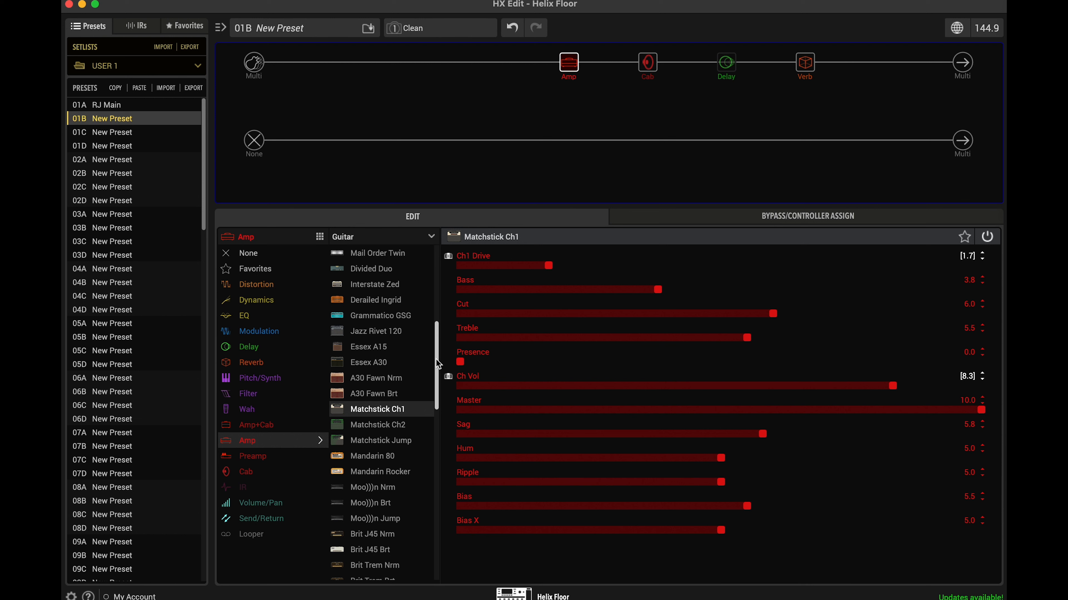
{"action": "left_click_drag", "start_coordinate": [436, 359], "coordinate": [435, 392]}
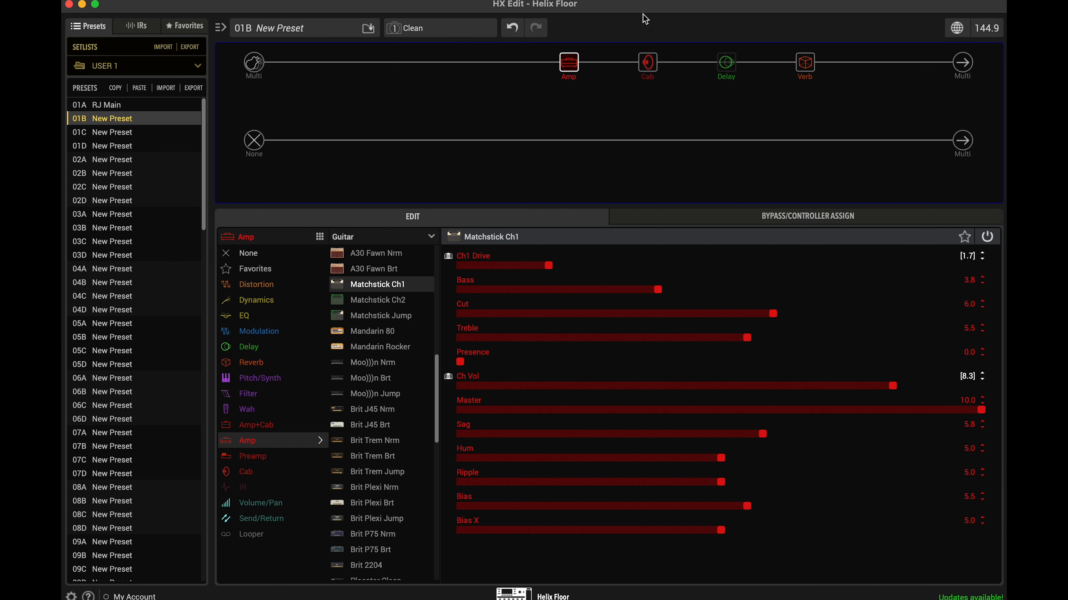
{"action": "left_click", "coordinate": [727, 76]}
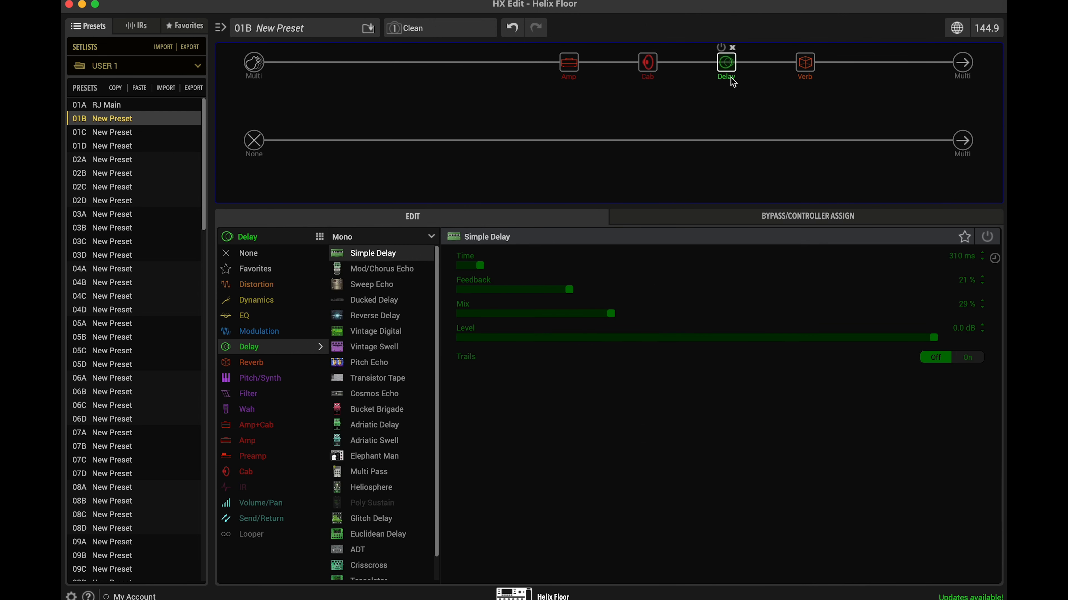
{"action": "left_click", "coordinate": [570, 72]}
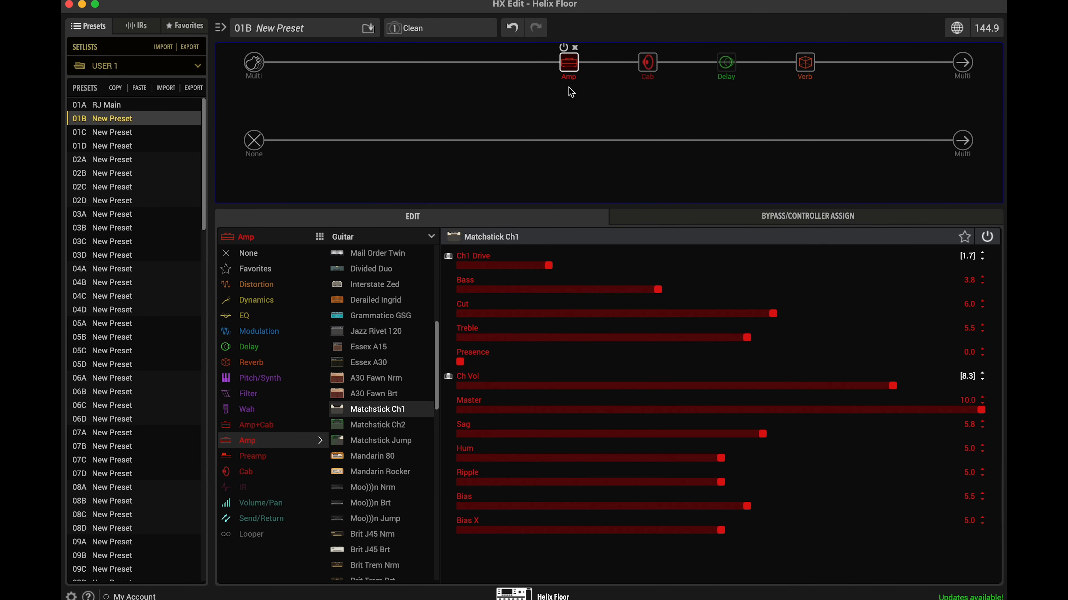
{"action": "left_click", "coordinate": [652, 78]}
Step: View the controller assignment options for the Simple Delay's Mix parameter without assigning one
{"action": "left_click", "coordinate": [722, 79]}
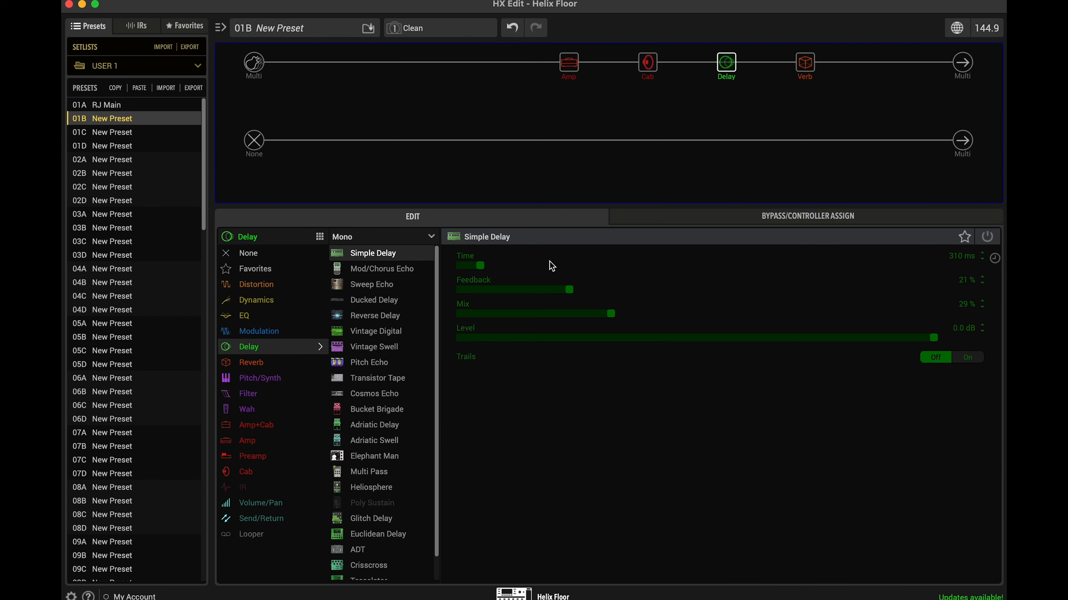
{"action": "mouse_move", "coordinate": [724, 65]}
{"action": "right_click", "coordinate": [611, 318]}
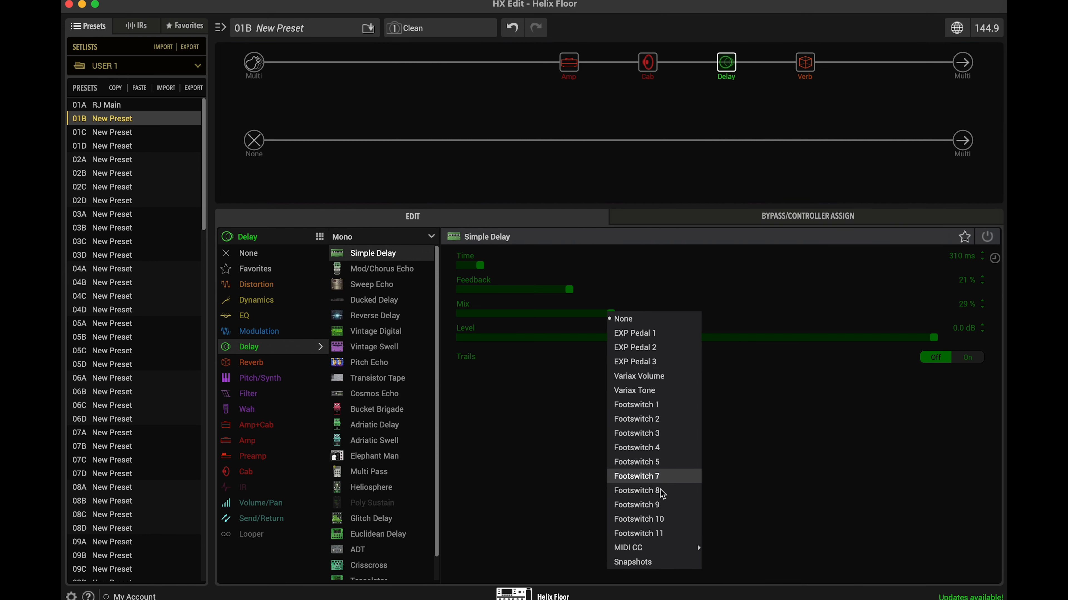
{"action": "left_click", "coordinate": [664, 180]}
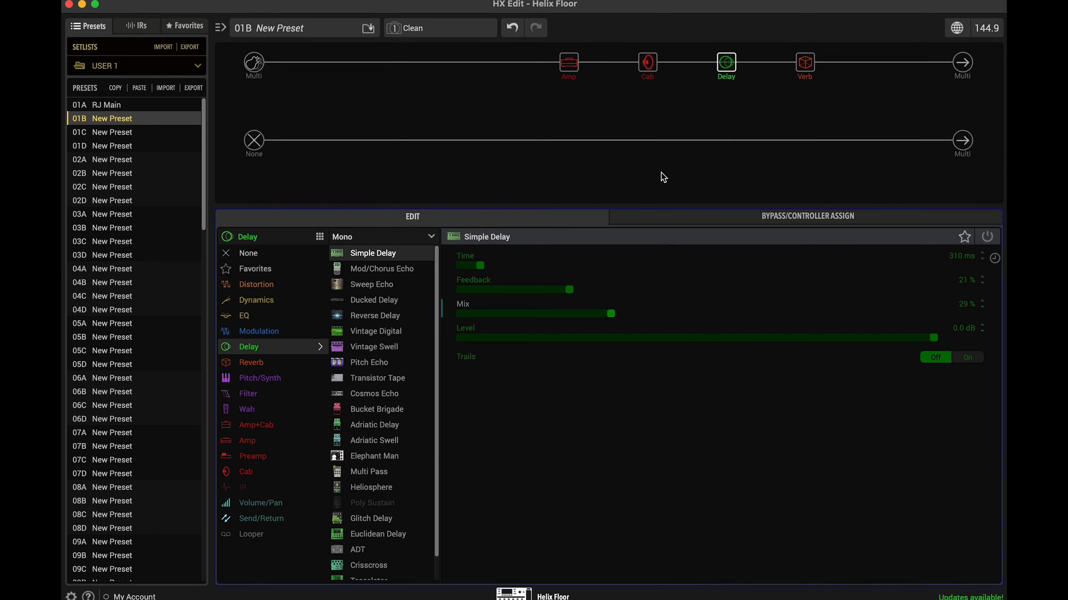